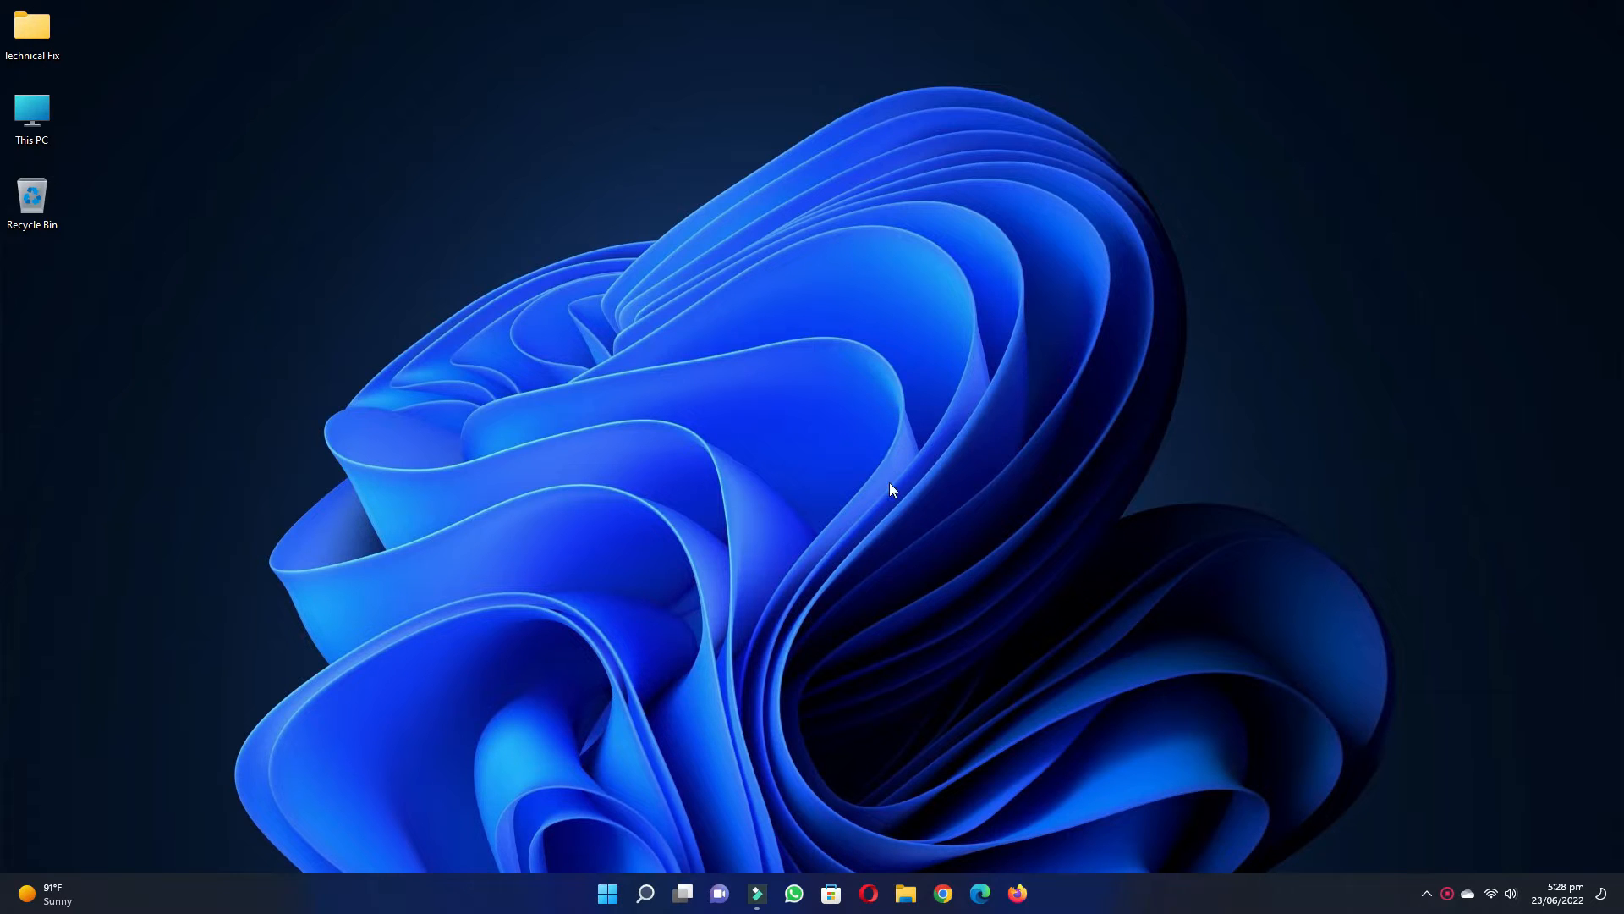
# - Open Chrome and search Google for "download google drive"
pyautogui.click(942, 896)
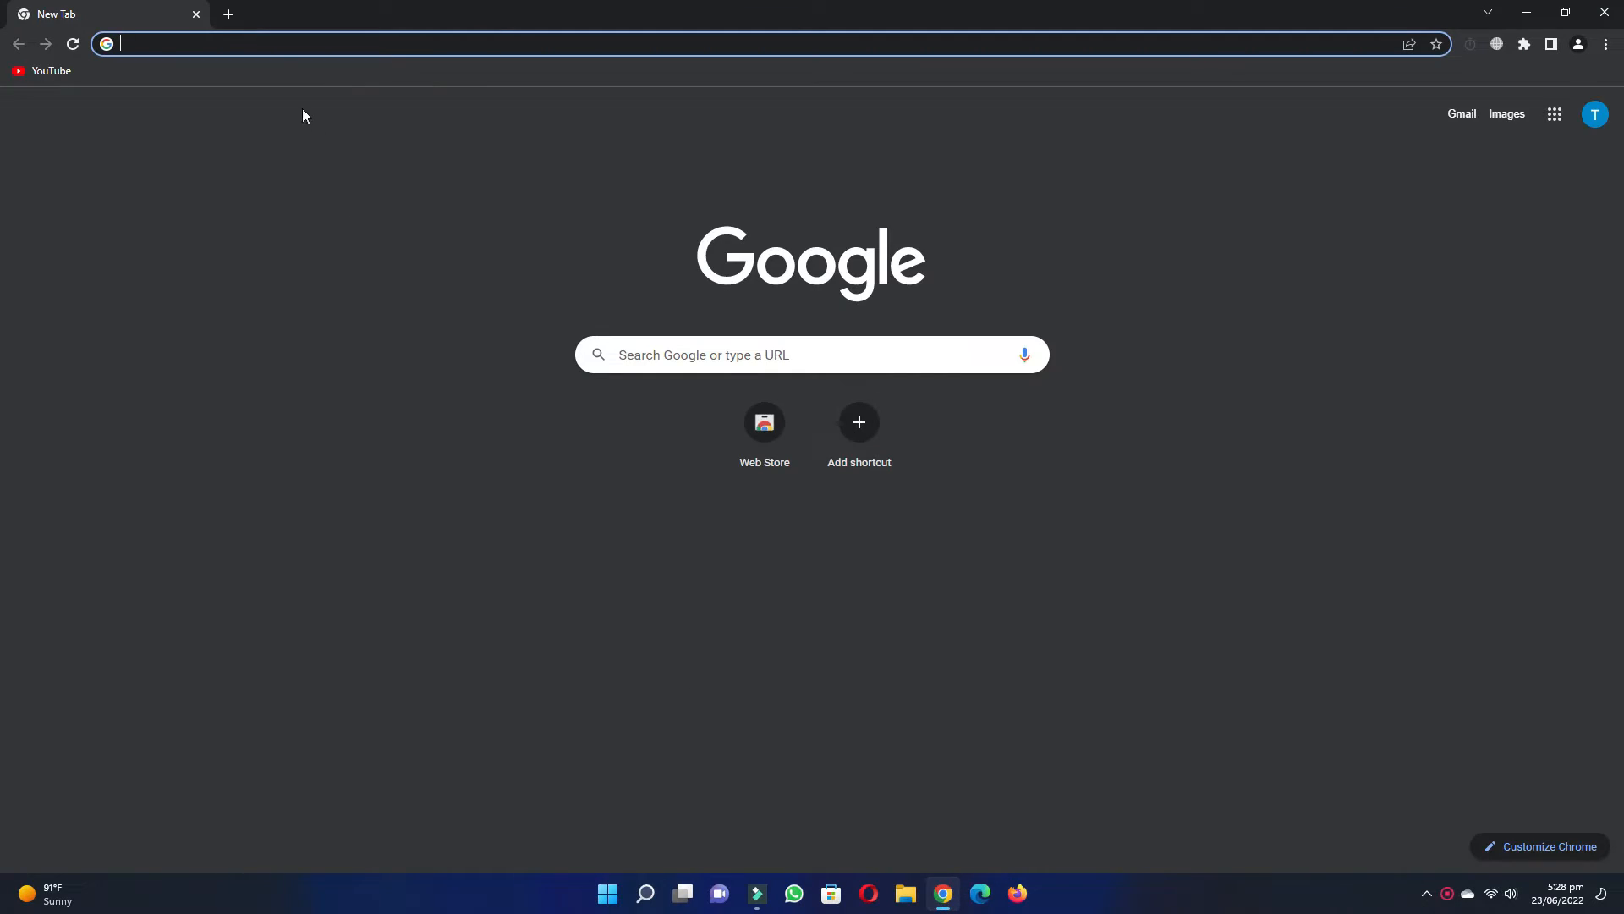
pyautogui.write('do')
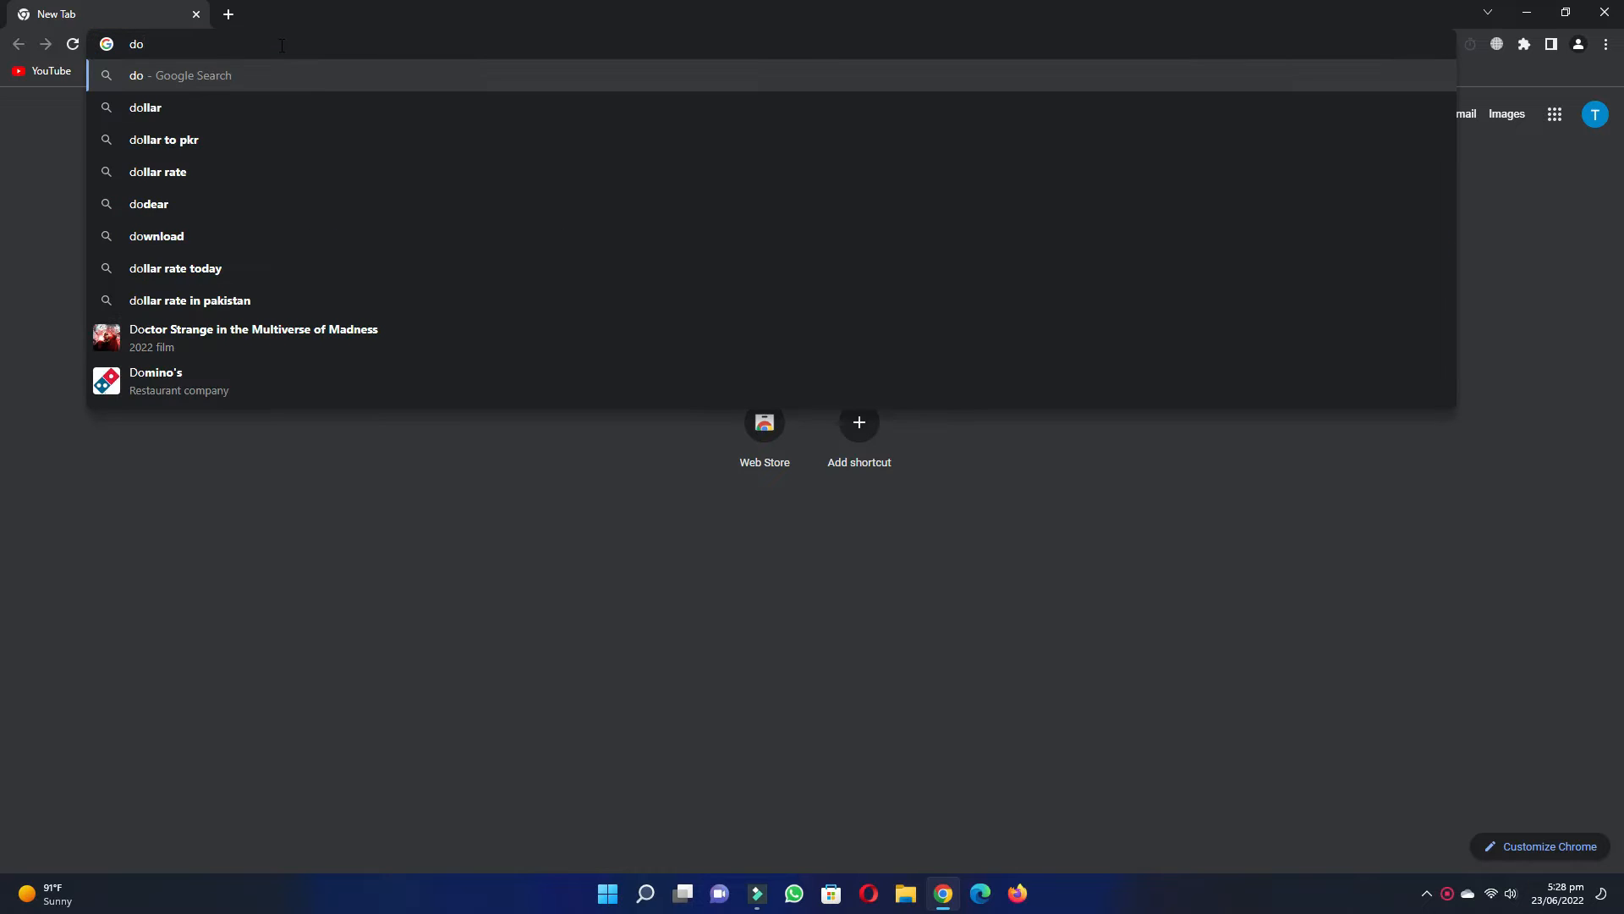
pyautogui.write('wnload go')
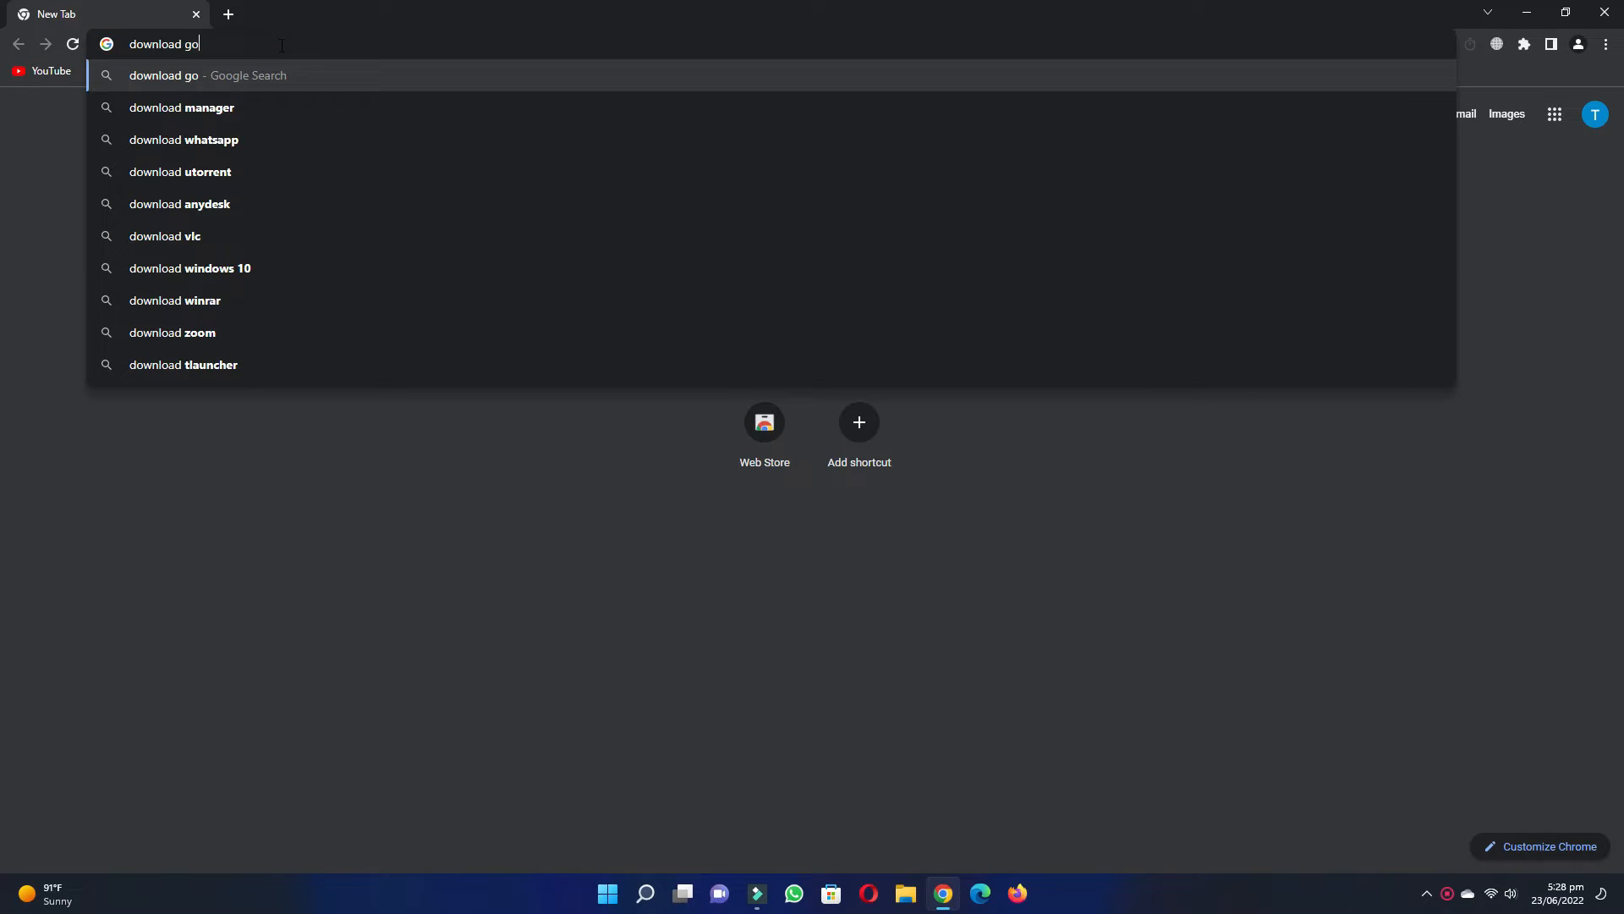
pyautogui.write('ogle rive')
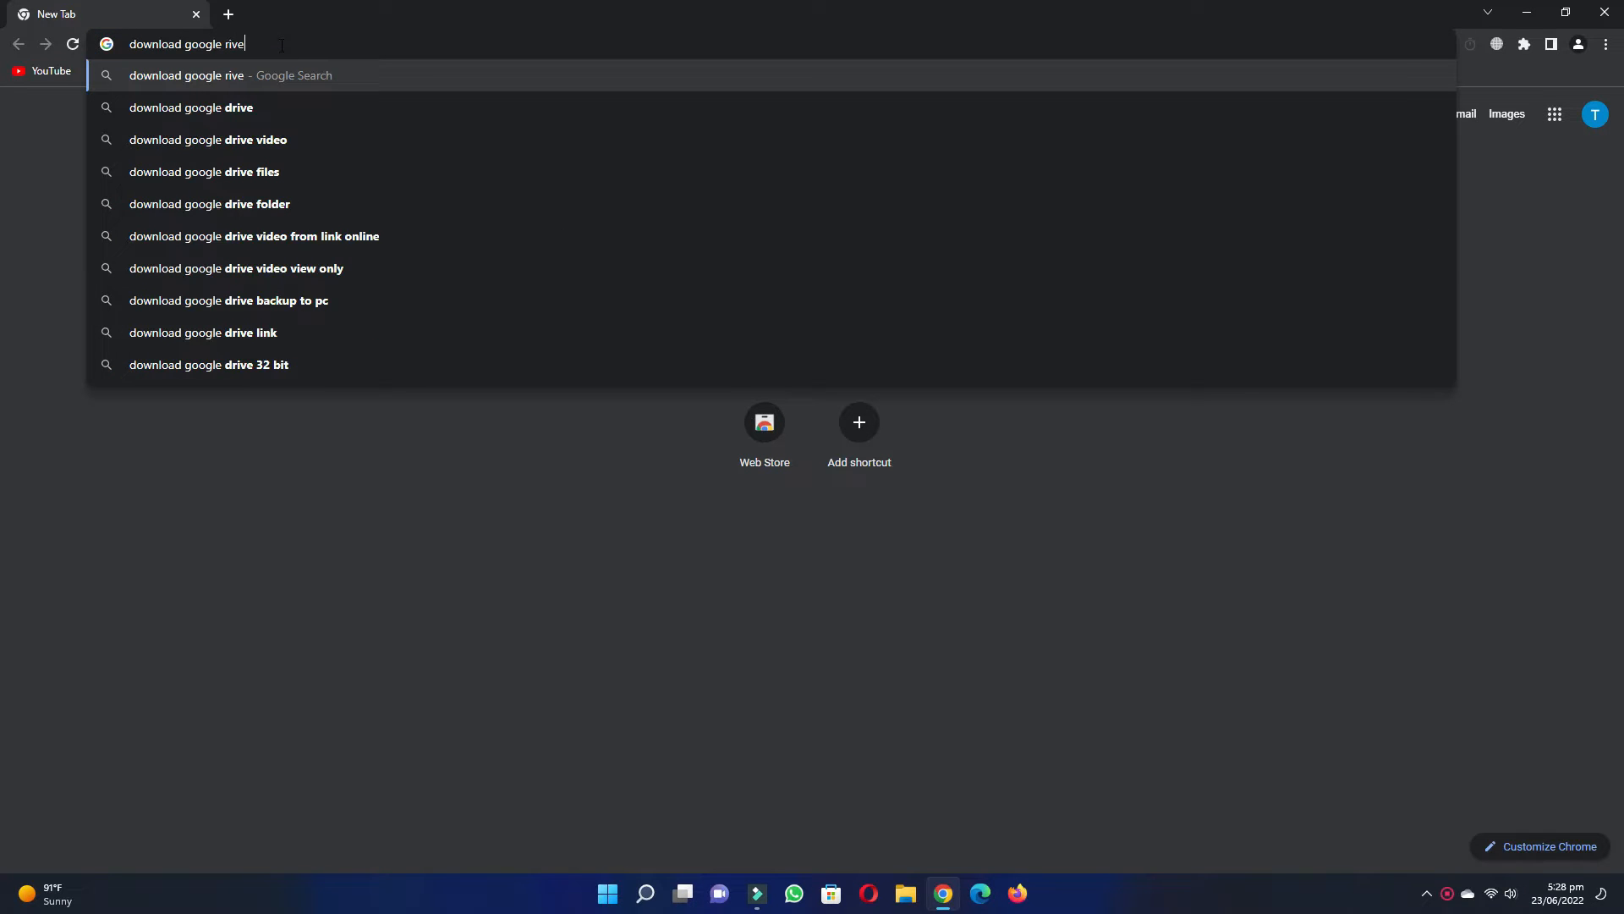
pyautogui.press('Down')
pyautogui.press('Return')
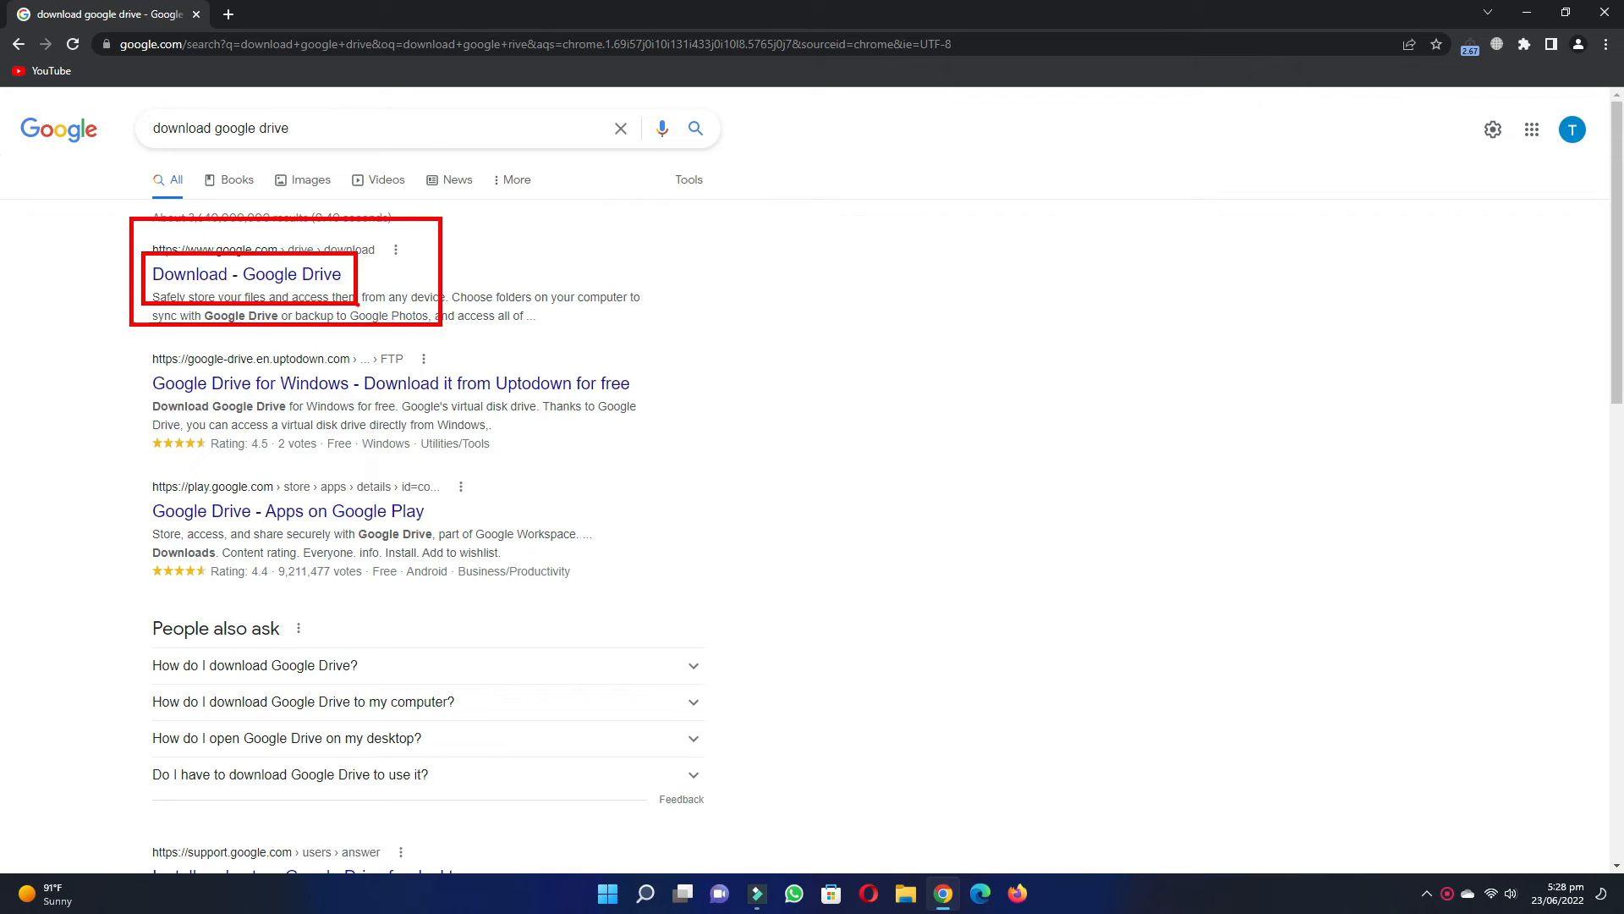
# - Download the Drive for desktop installer, GoogleDriveSetup.exe, from Google's official Drive download page
pyautogui.click(293, 282)
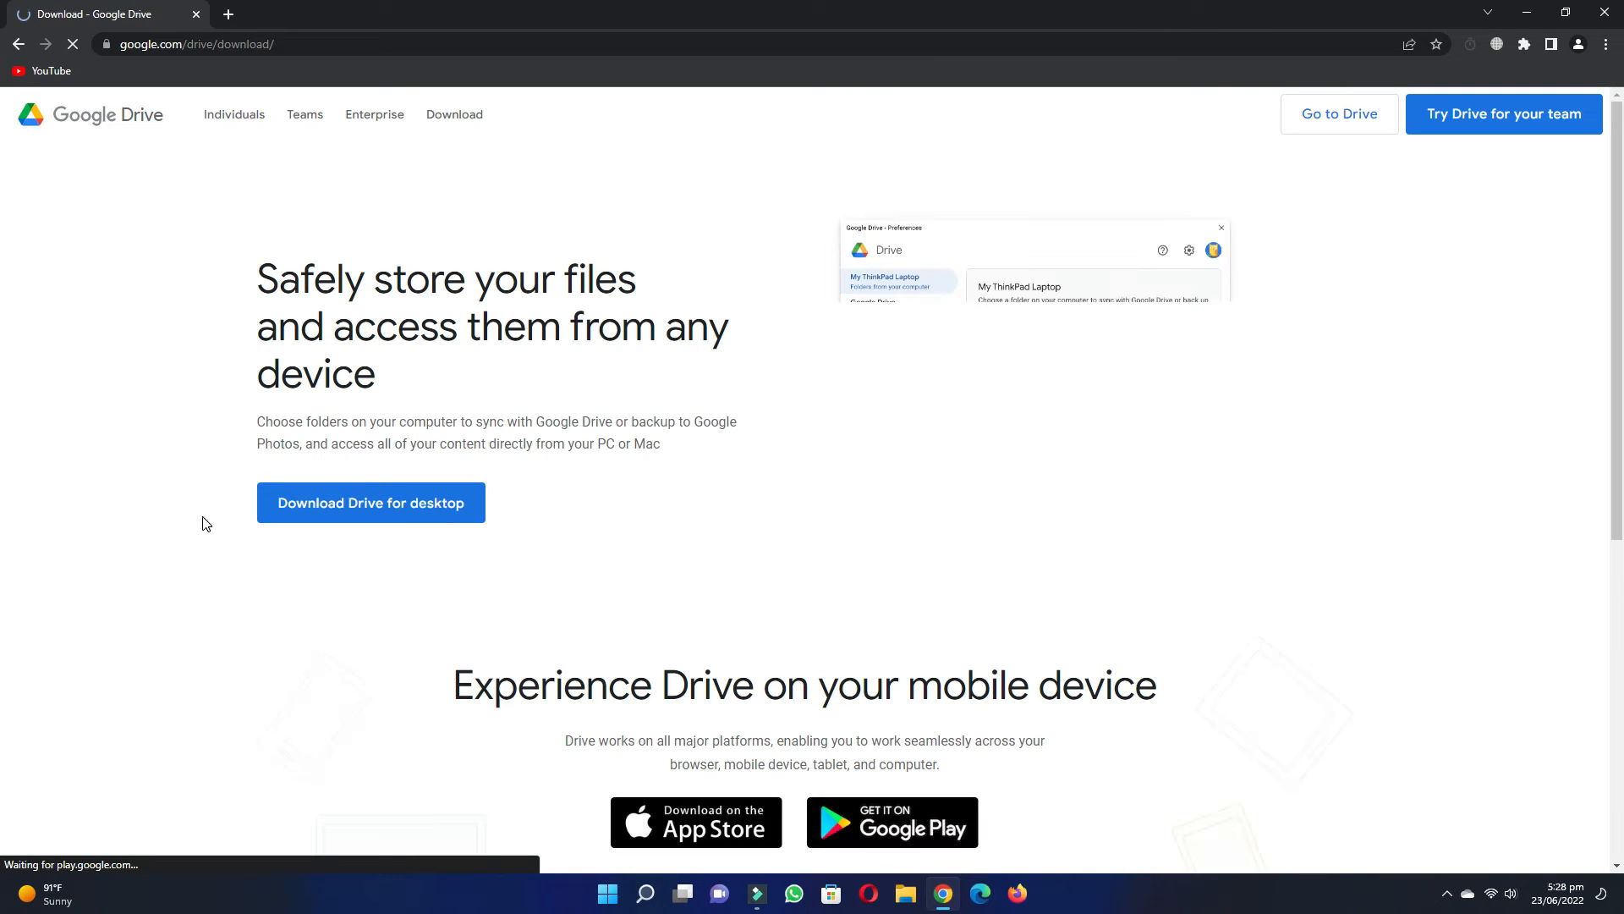
pyautogui.scroll(-1, 206, 524)
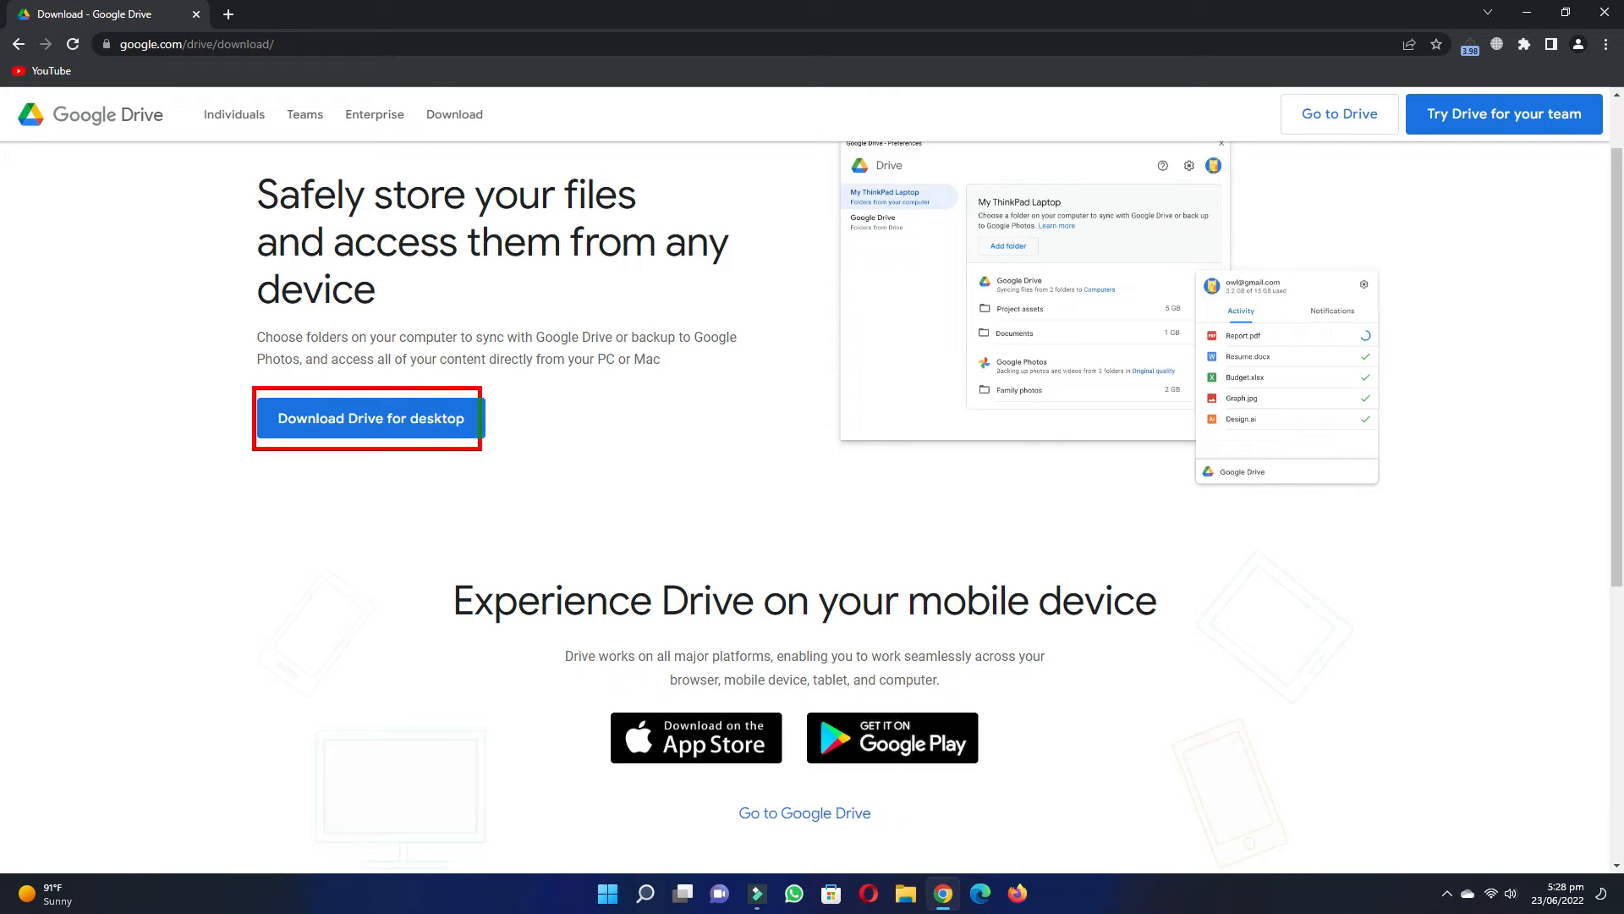
pyautogui.click(351, 426)
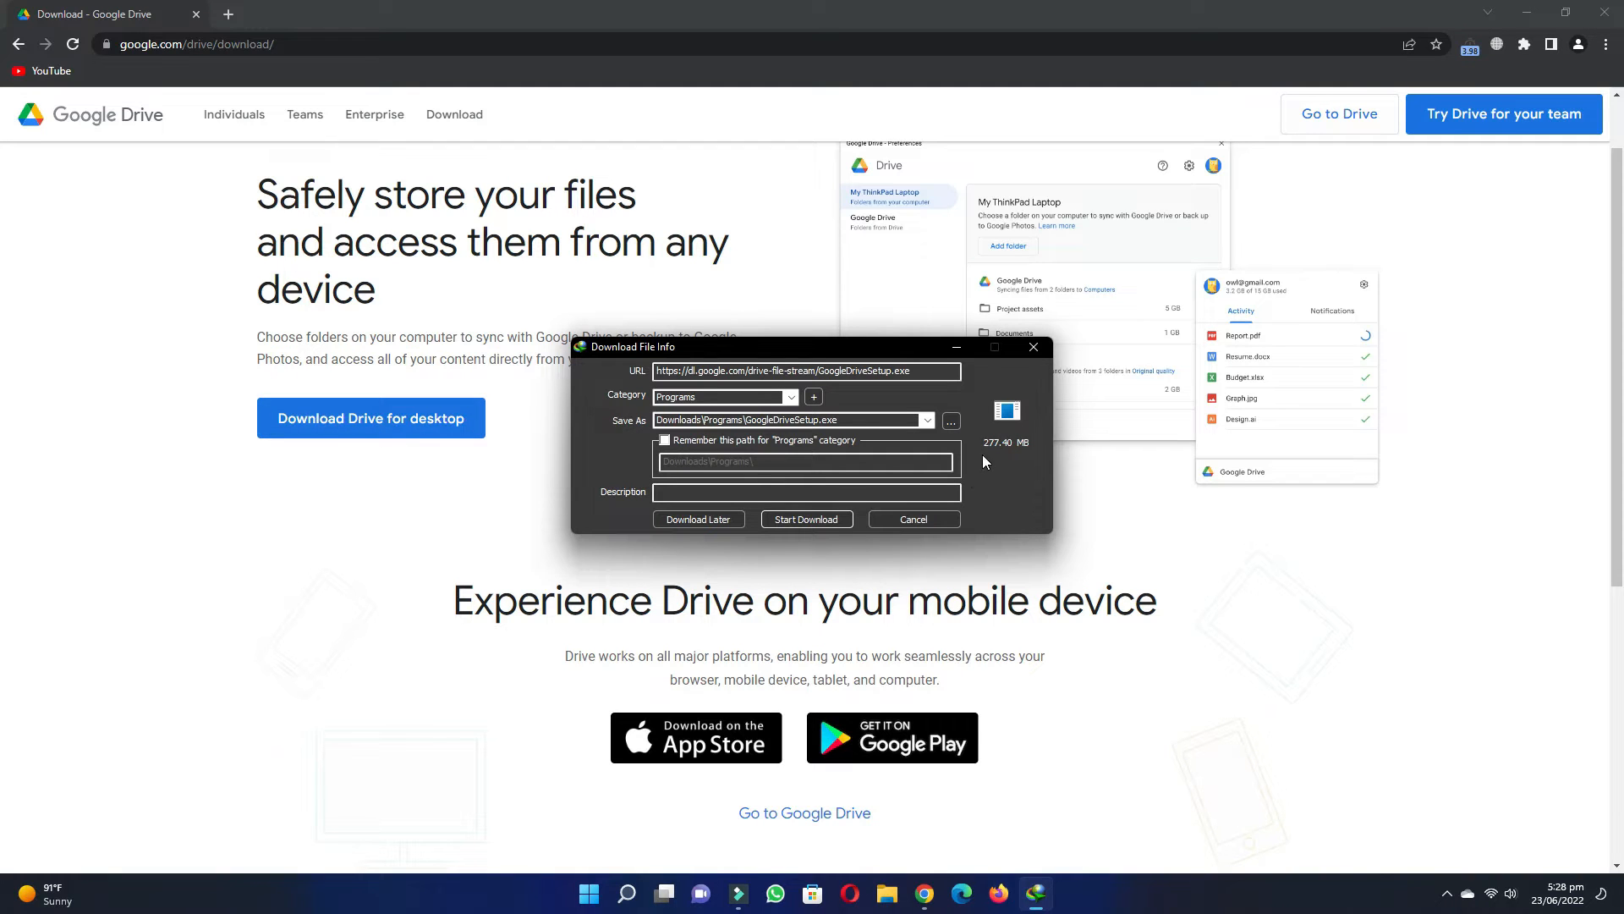
pyautogui.click(793, 512)
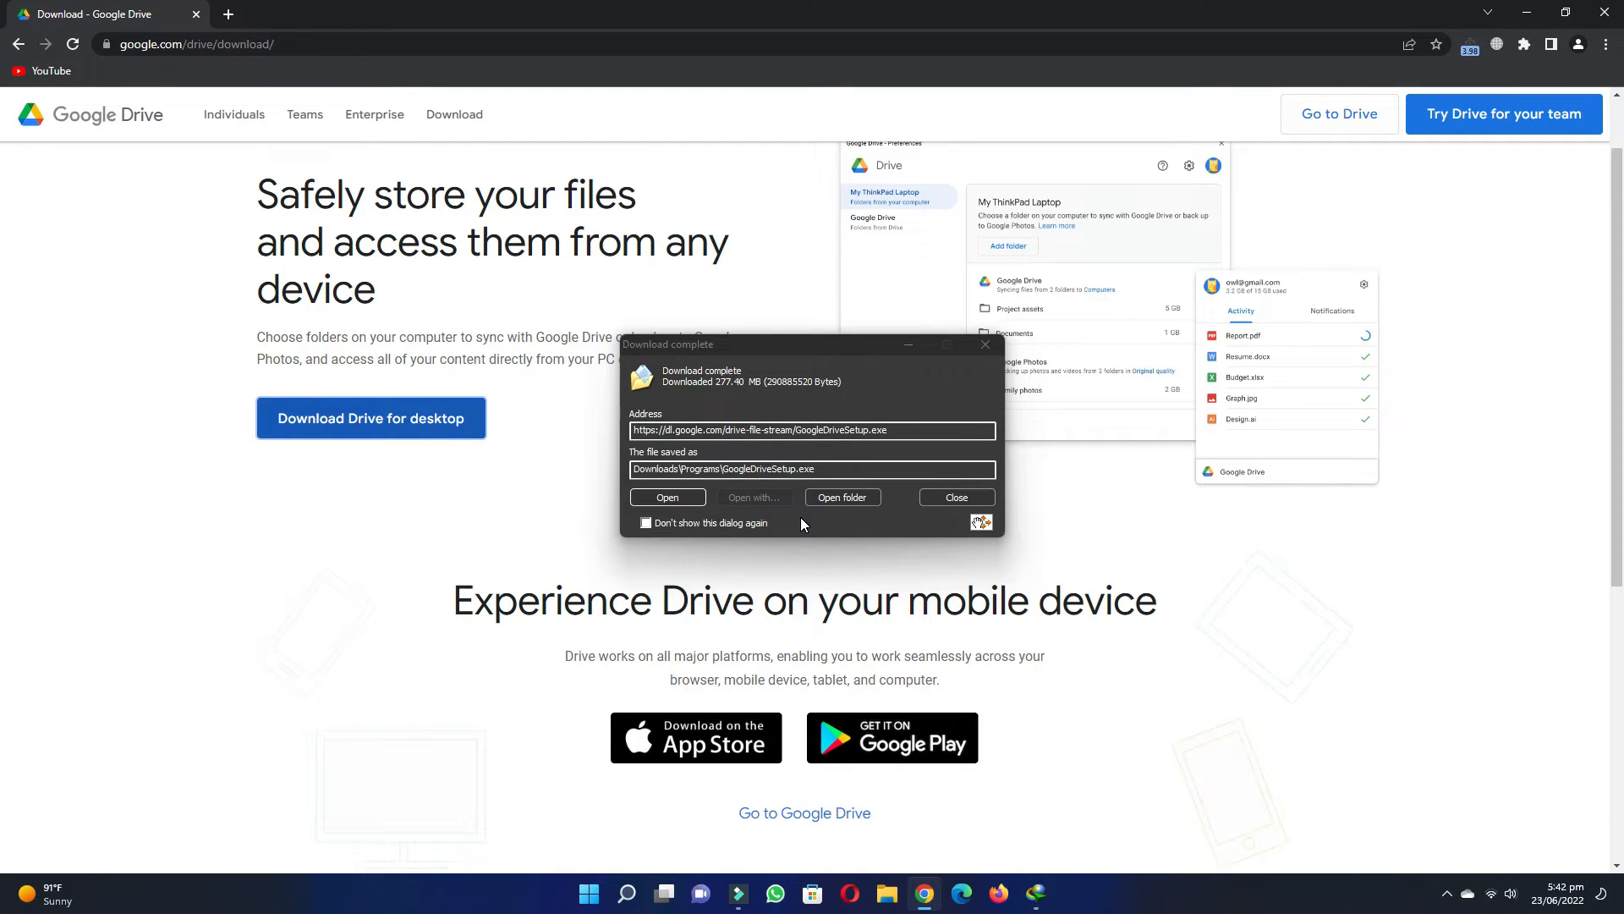
# - Run the downloaded installer and install Google Drive with an application desktop shortcut but without the Docs, Sheets and Slides shortcuts
pyautogui.click(1527, 12)
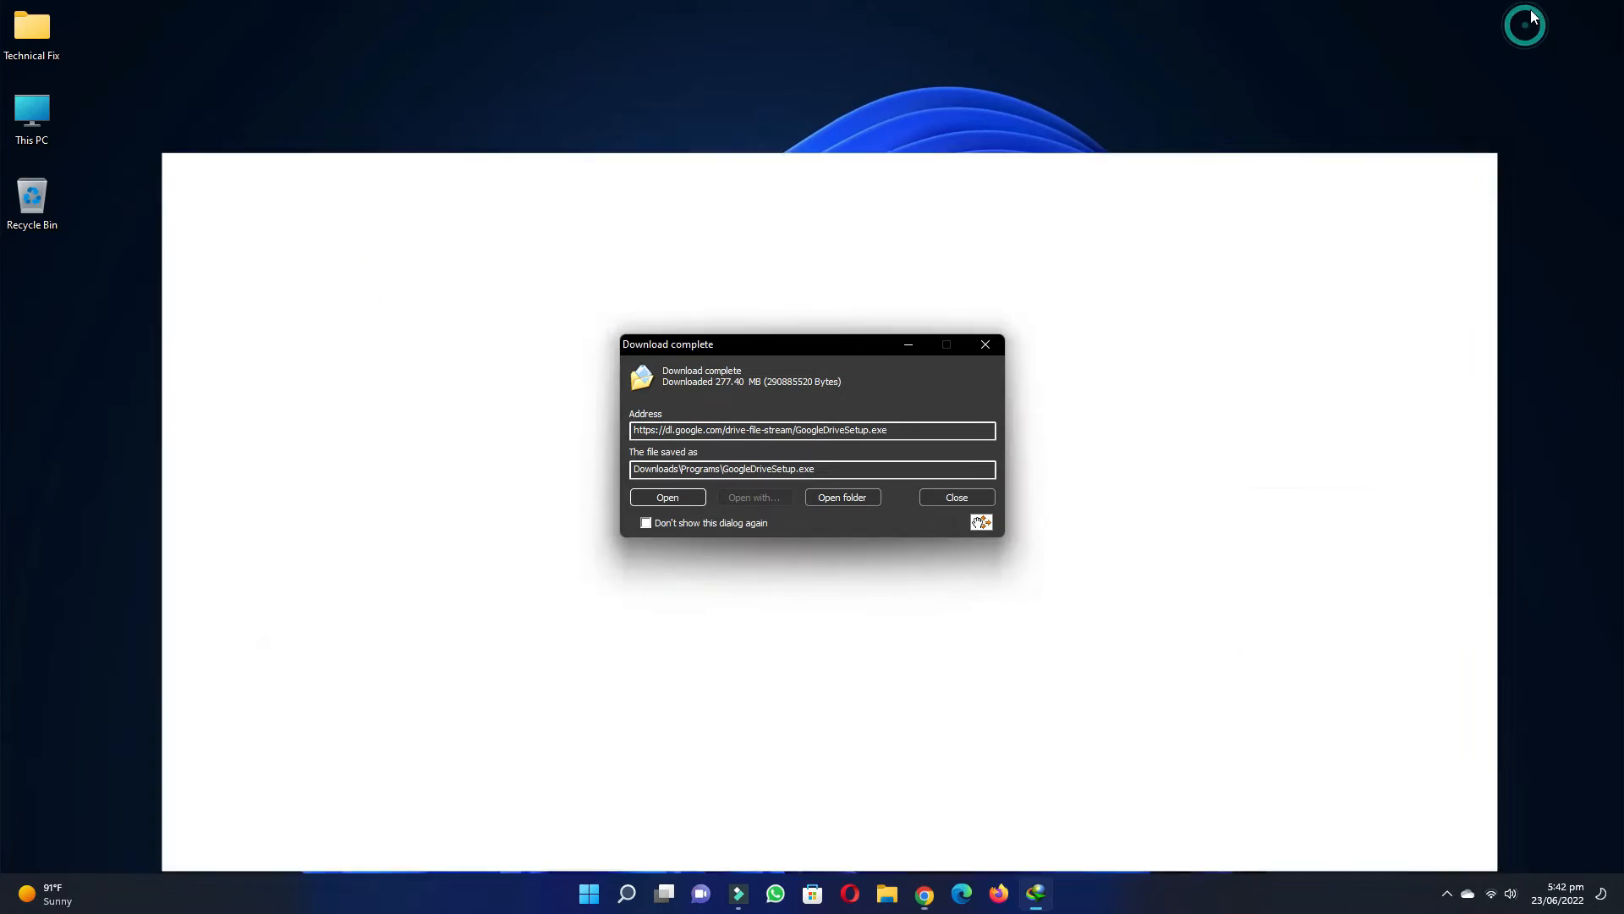
pyautogui.click(667, 497)
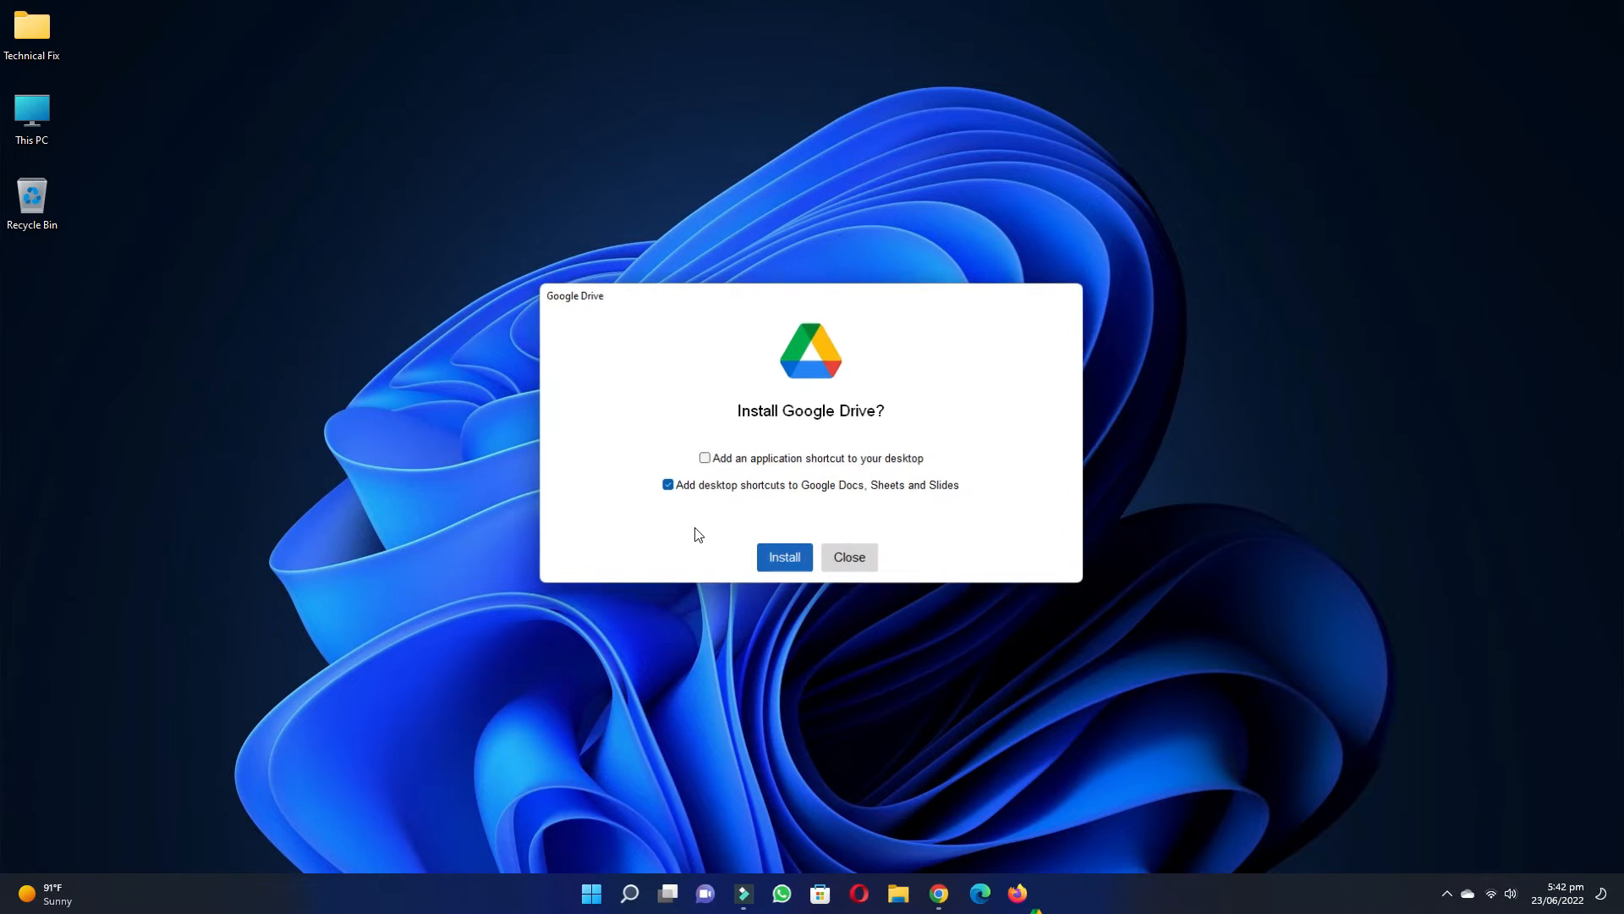
pyautogui.click(667, 488)
pyautogui.click(704, 460)
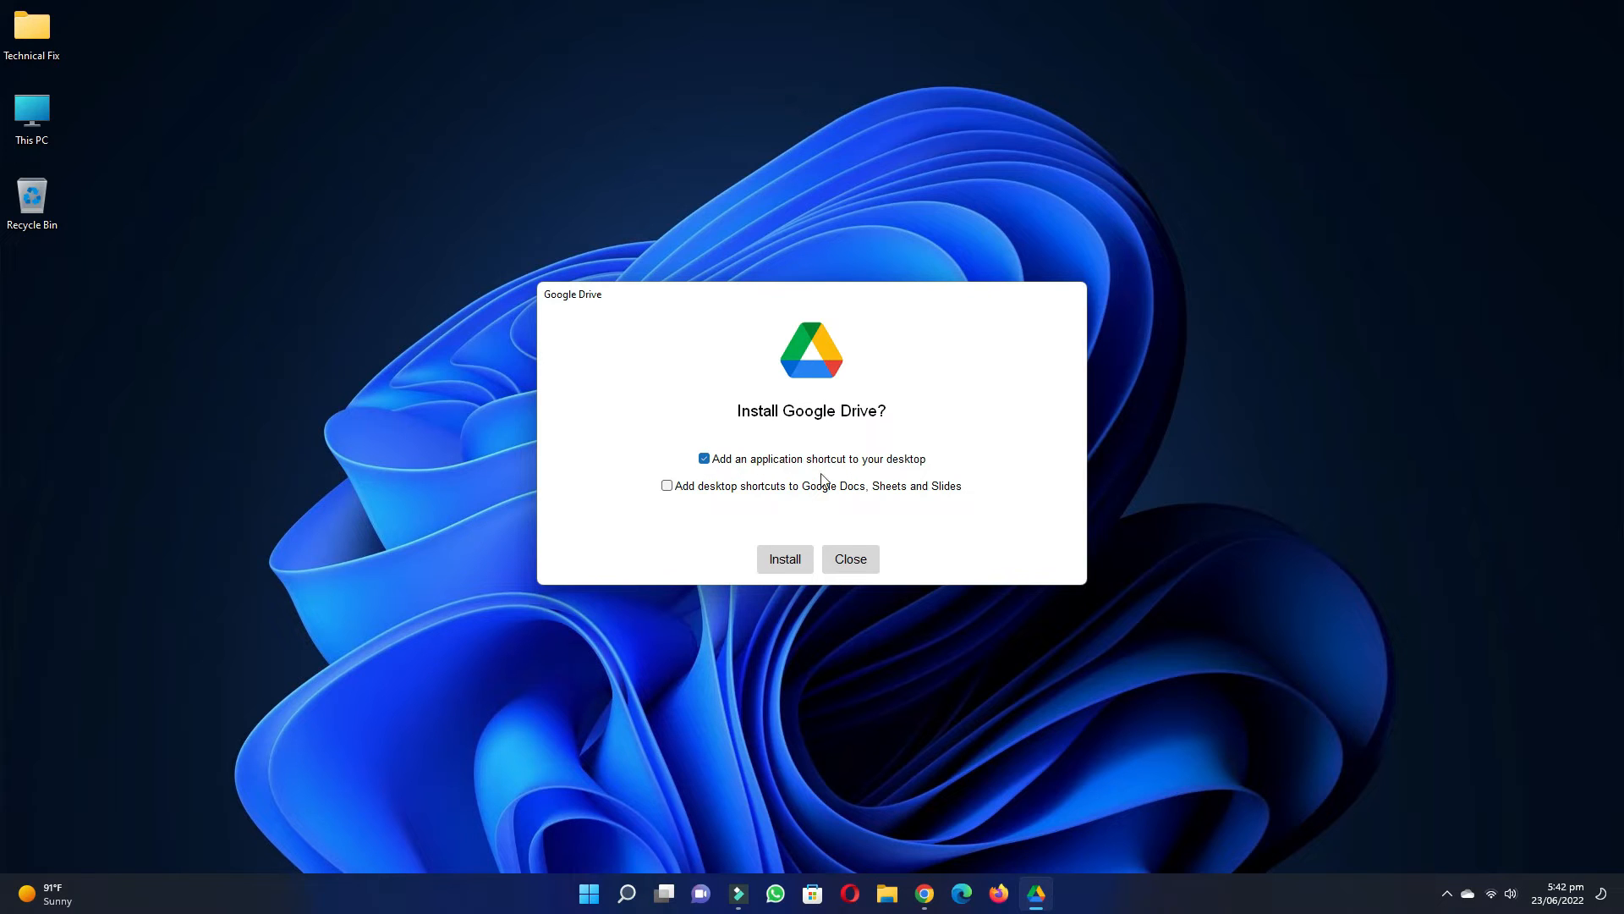
pyautogui.click(785, 560)
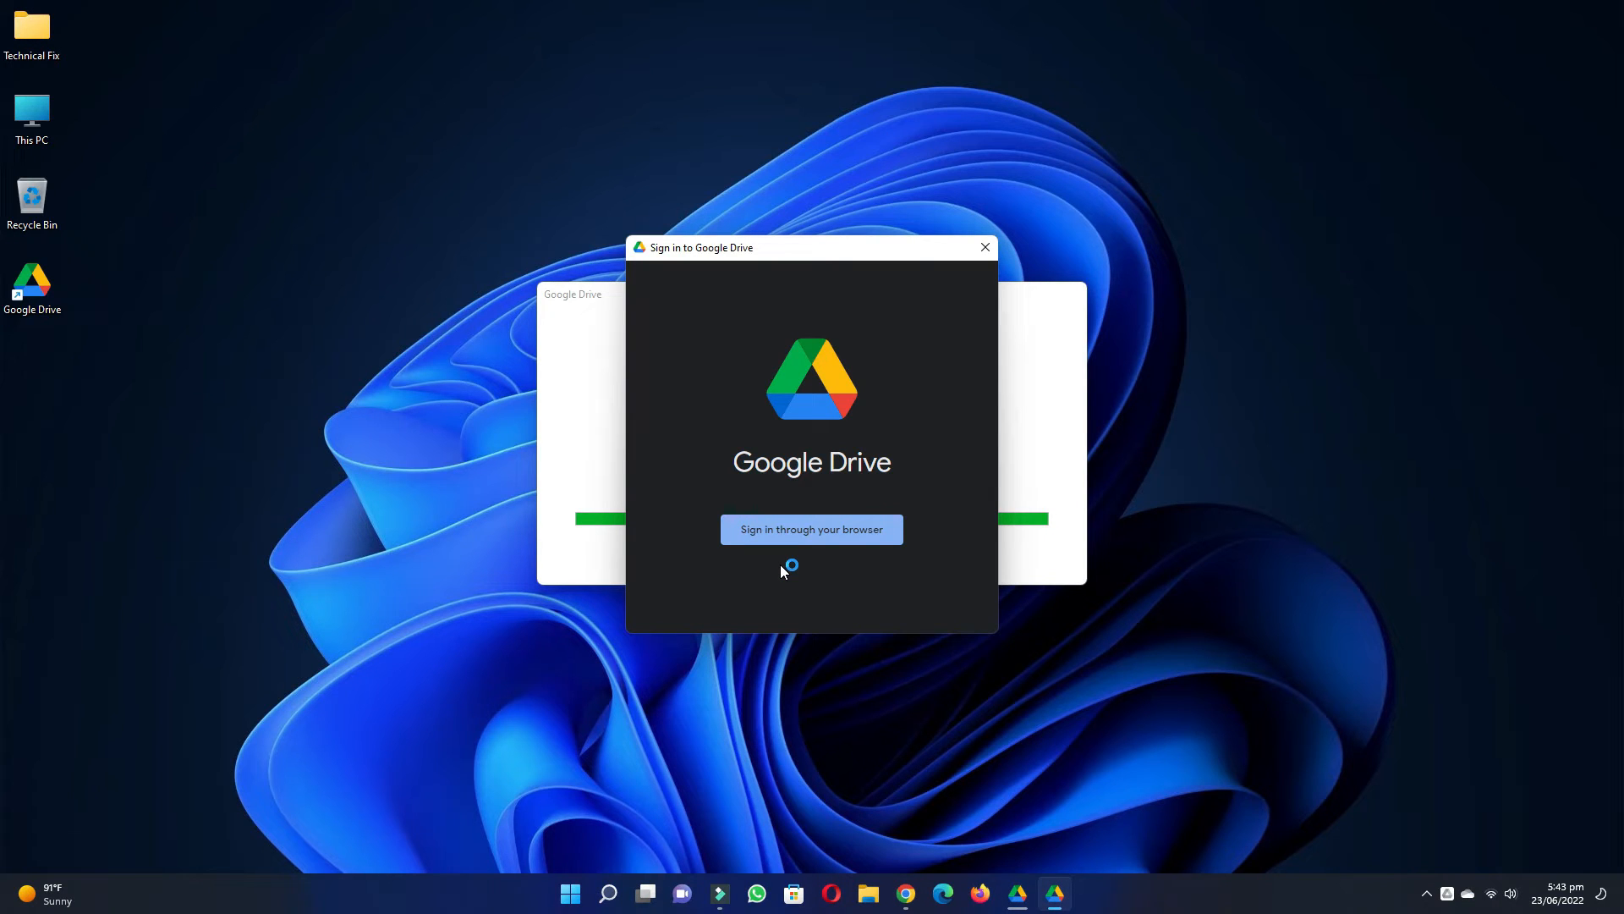
# - Sign in to Google Drive through the browser with the listed Google account, and close the browser and the installer
pyautogui.click(1050, 367)
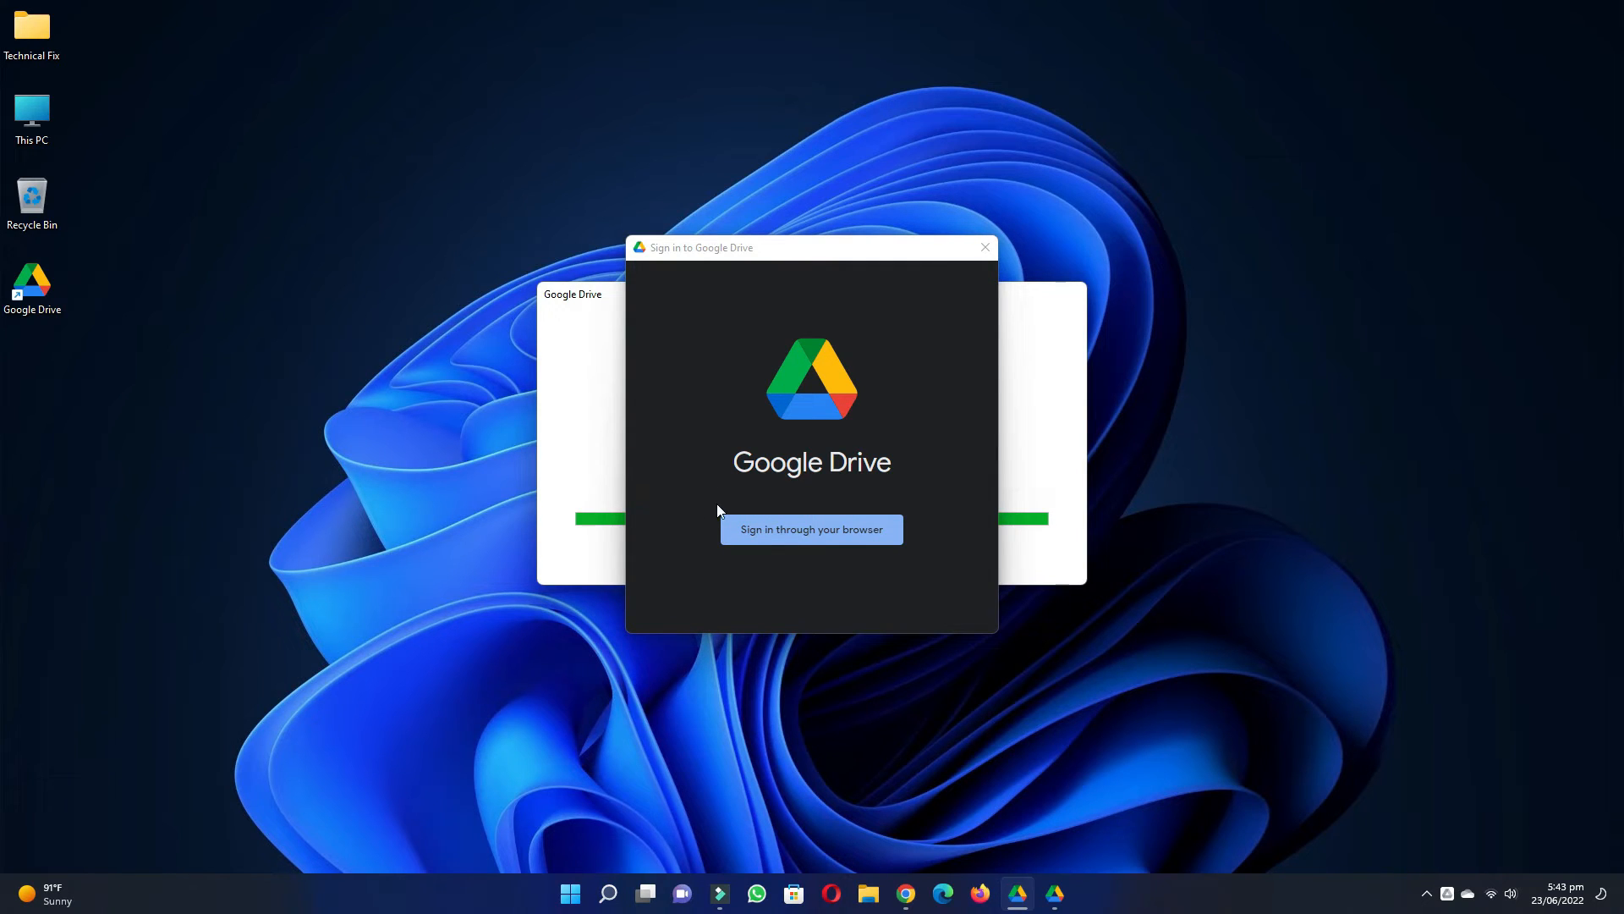
pyautogui.click(778, 531)
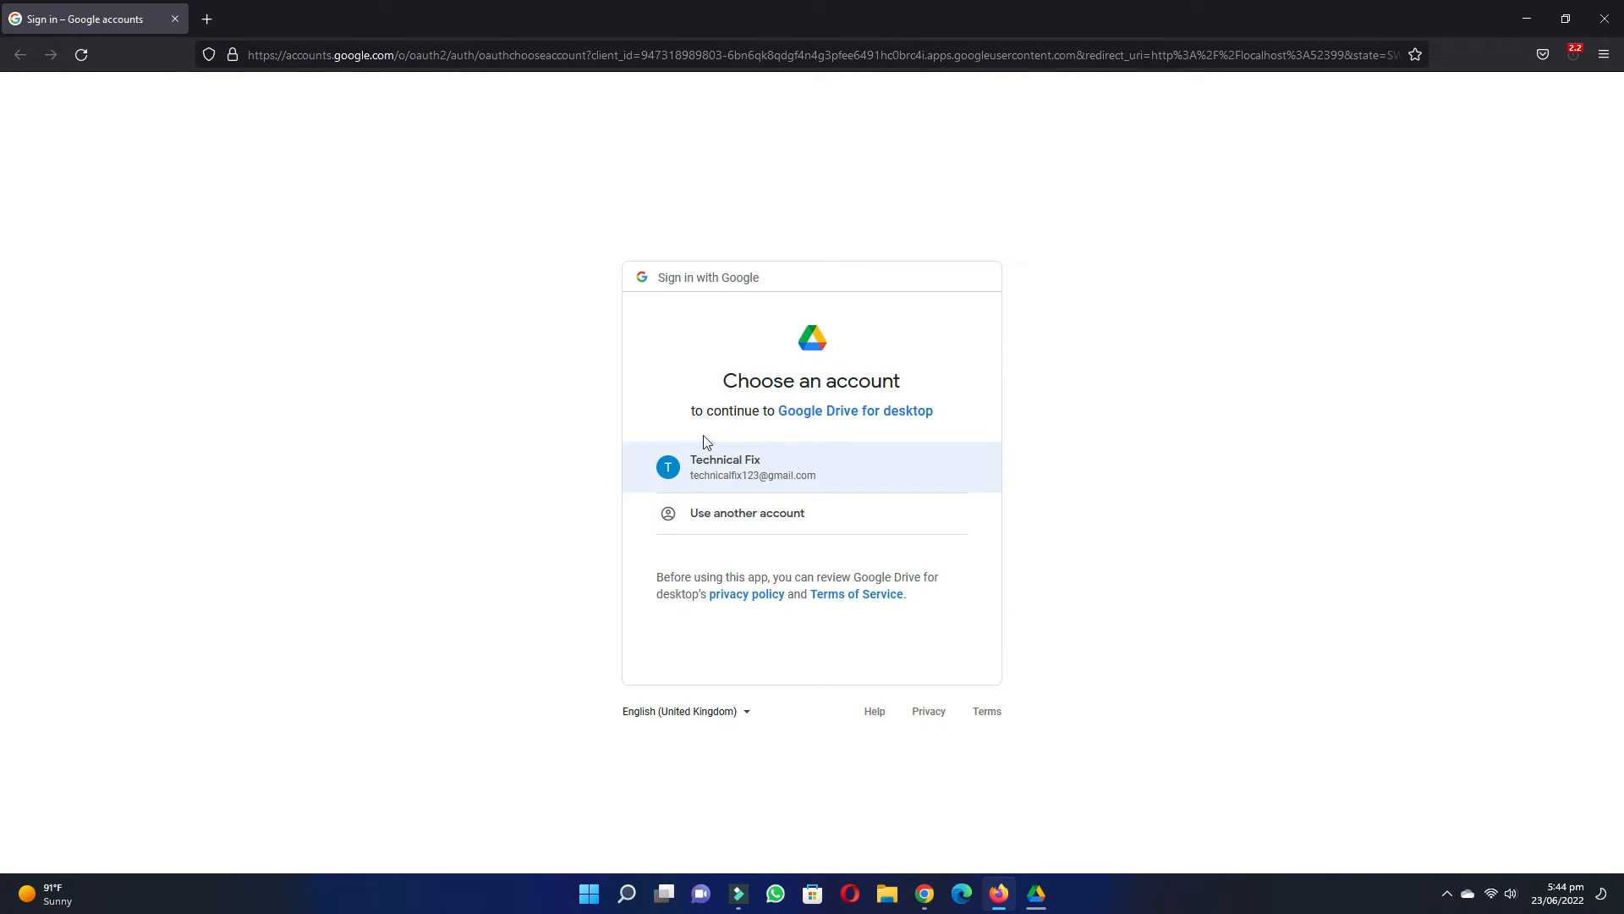
pyautogui.click(727, 468)
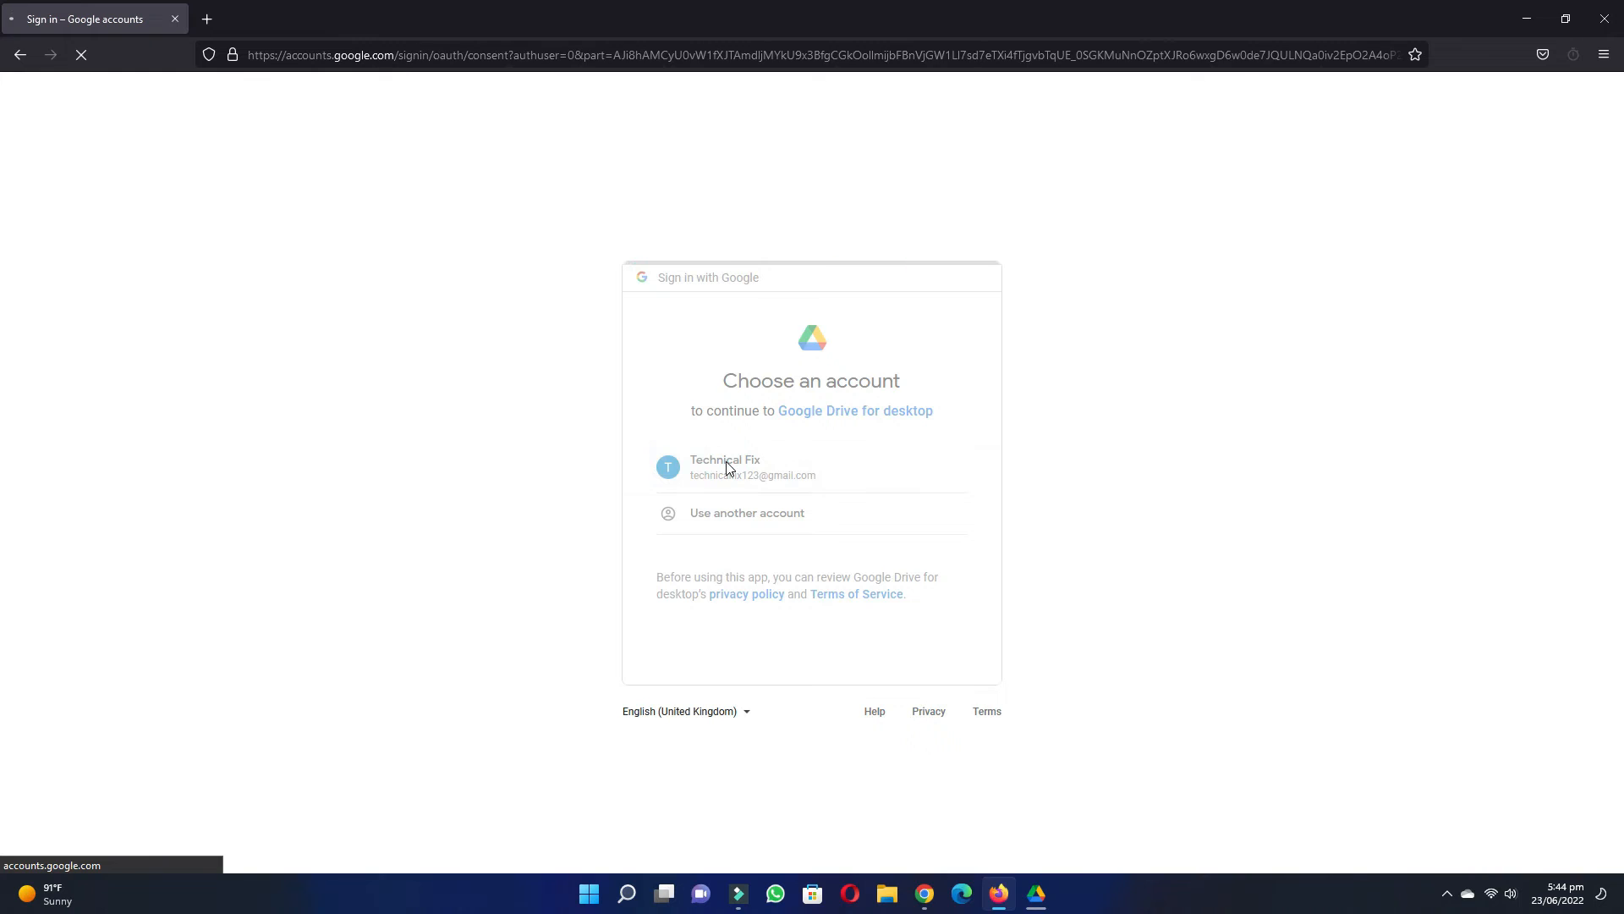
pyautogui.click(901, 650)
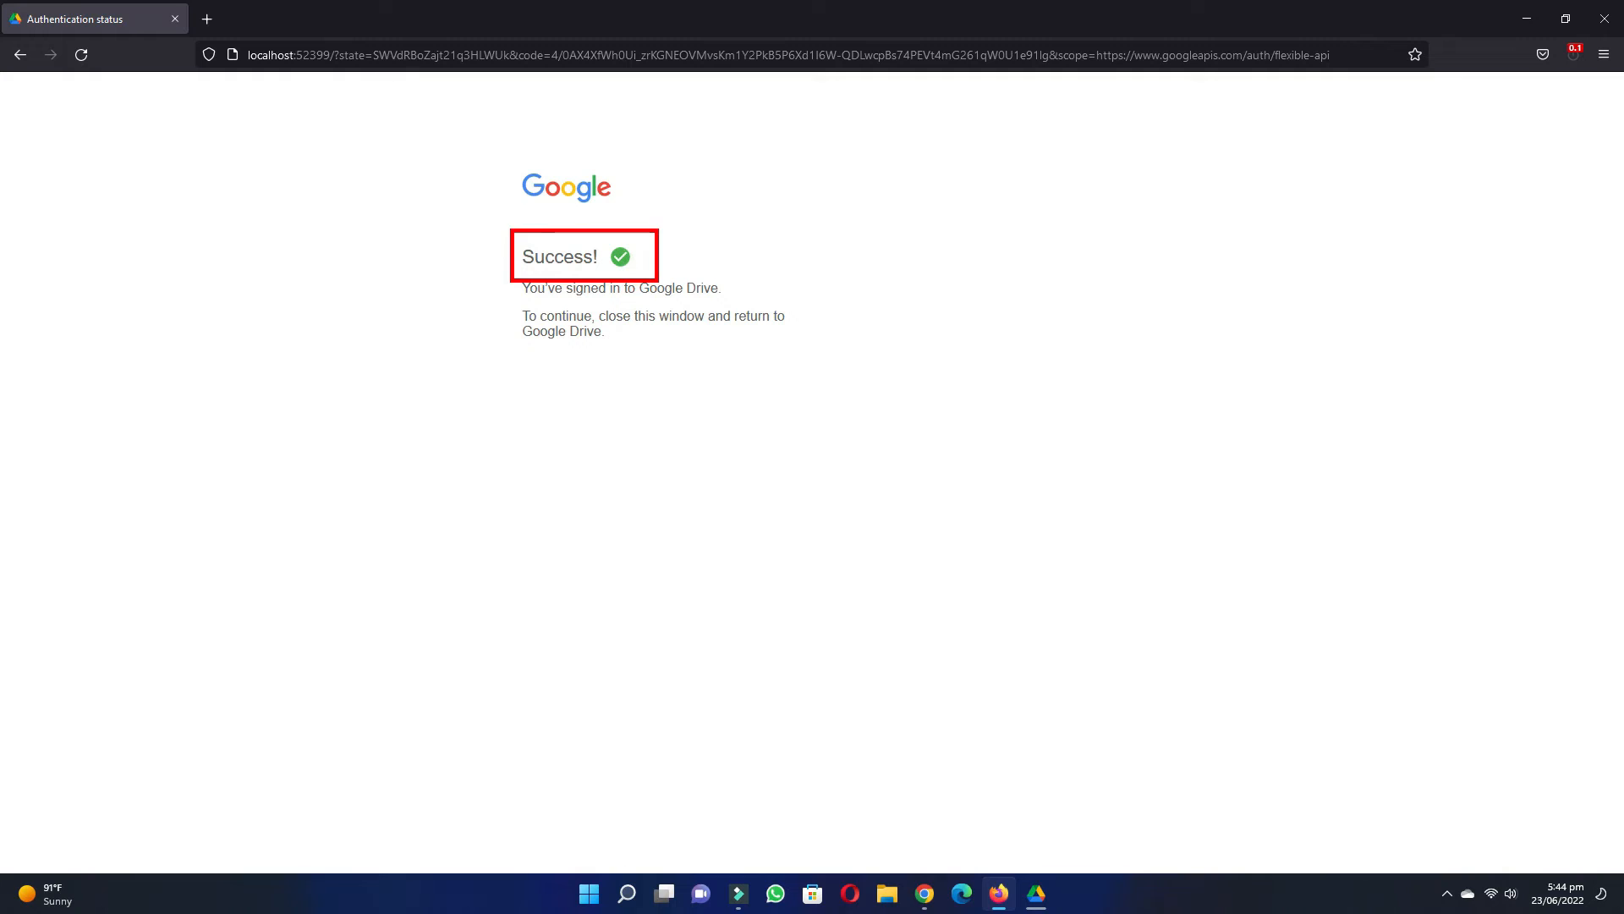
pyautogui.click(1605, 18)
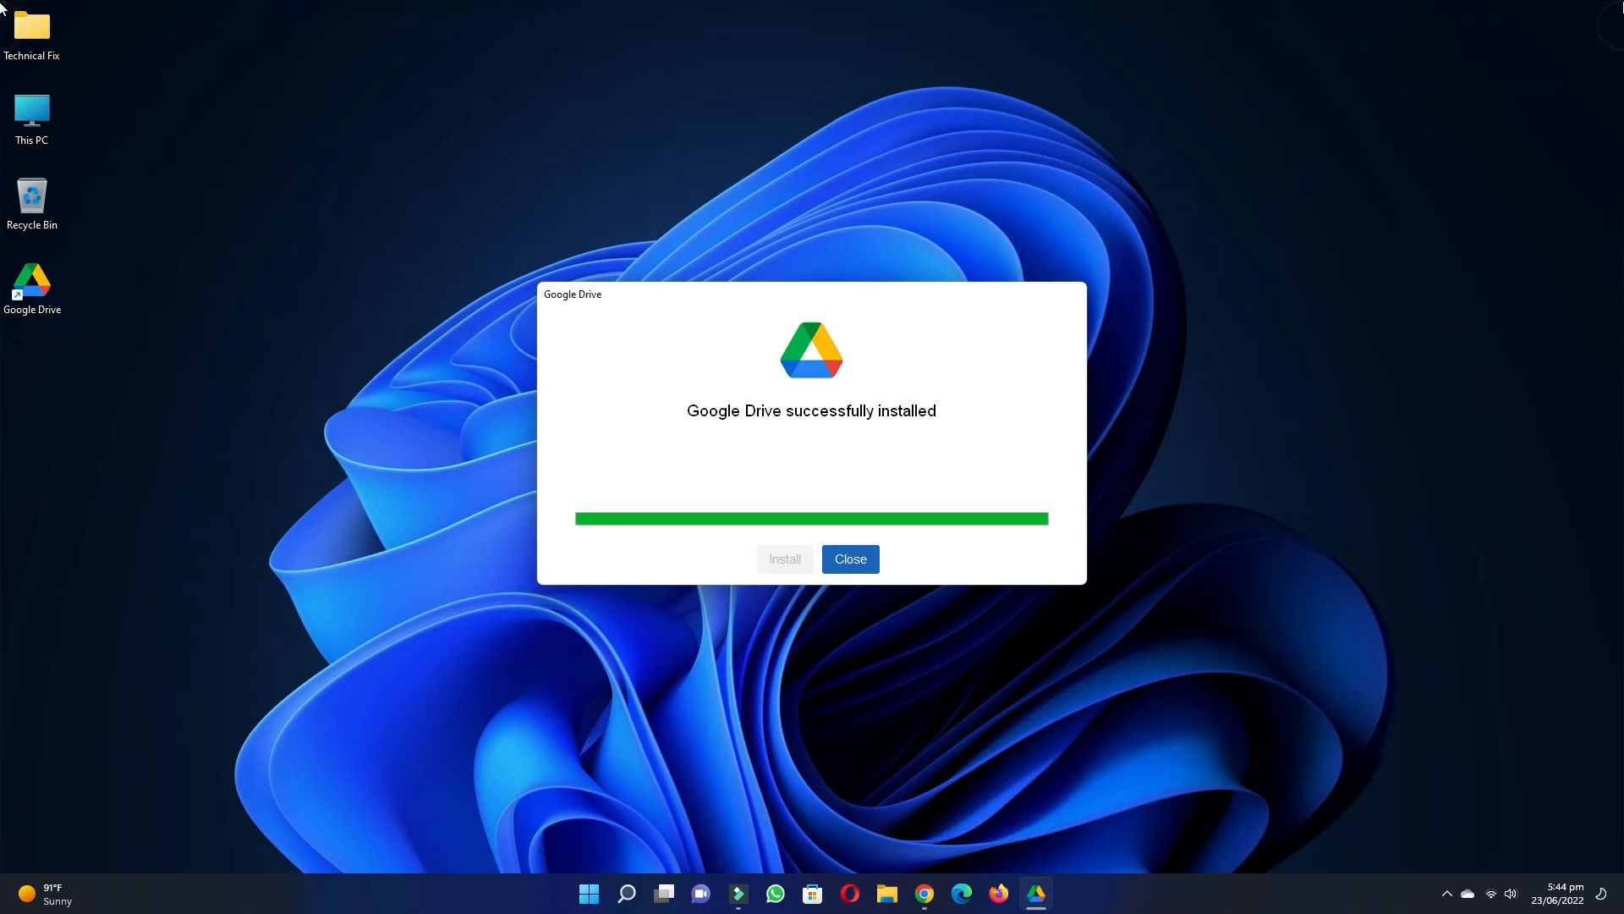
pyautogui.click(853, 560)
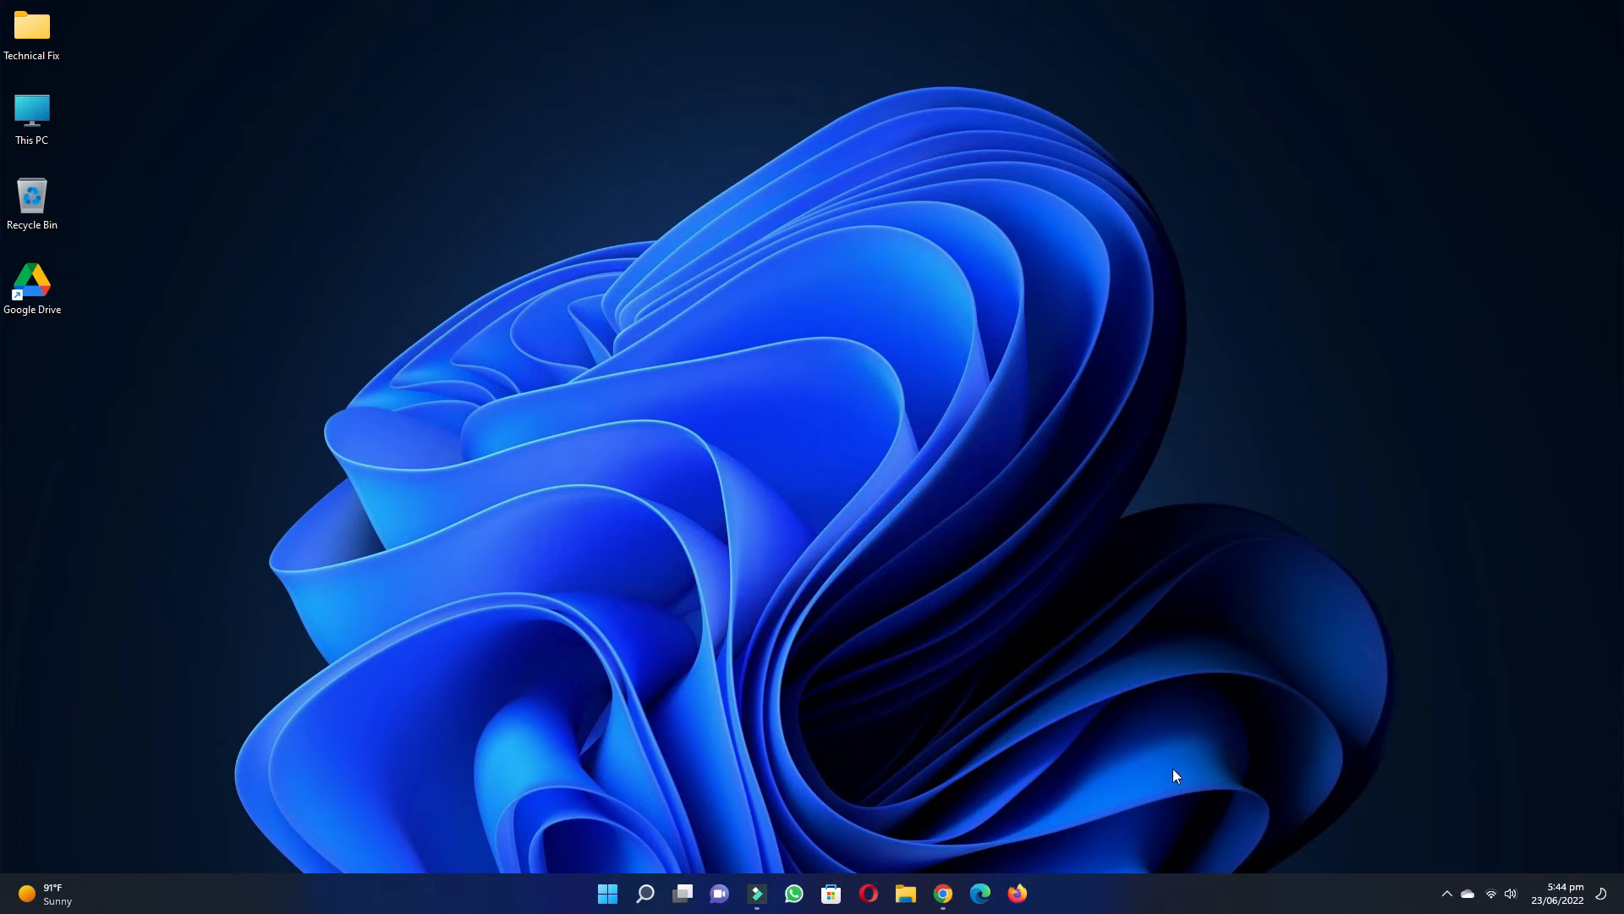
# - Open the Google Drive preferences from the background app's notification and decline the introductory tour
pyautogui.click(1444, 895)
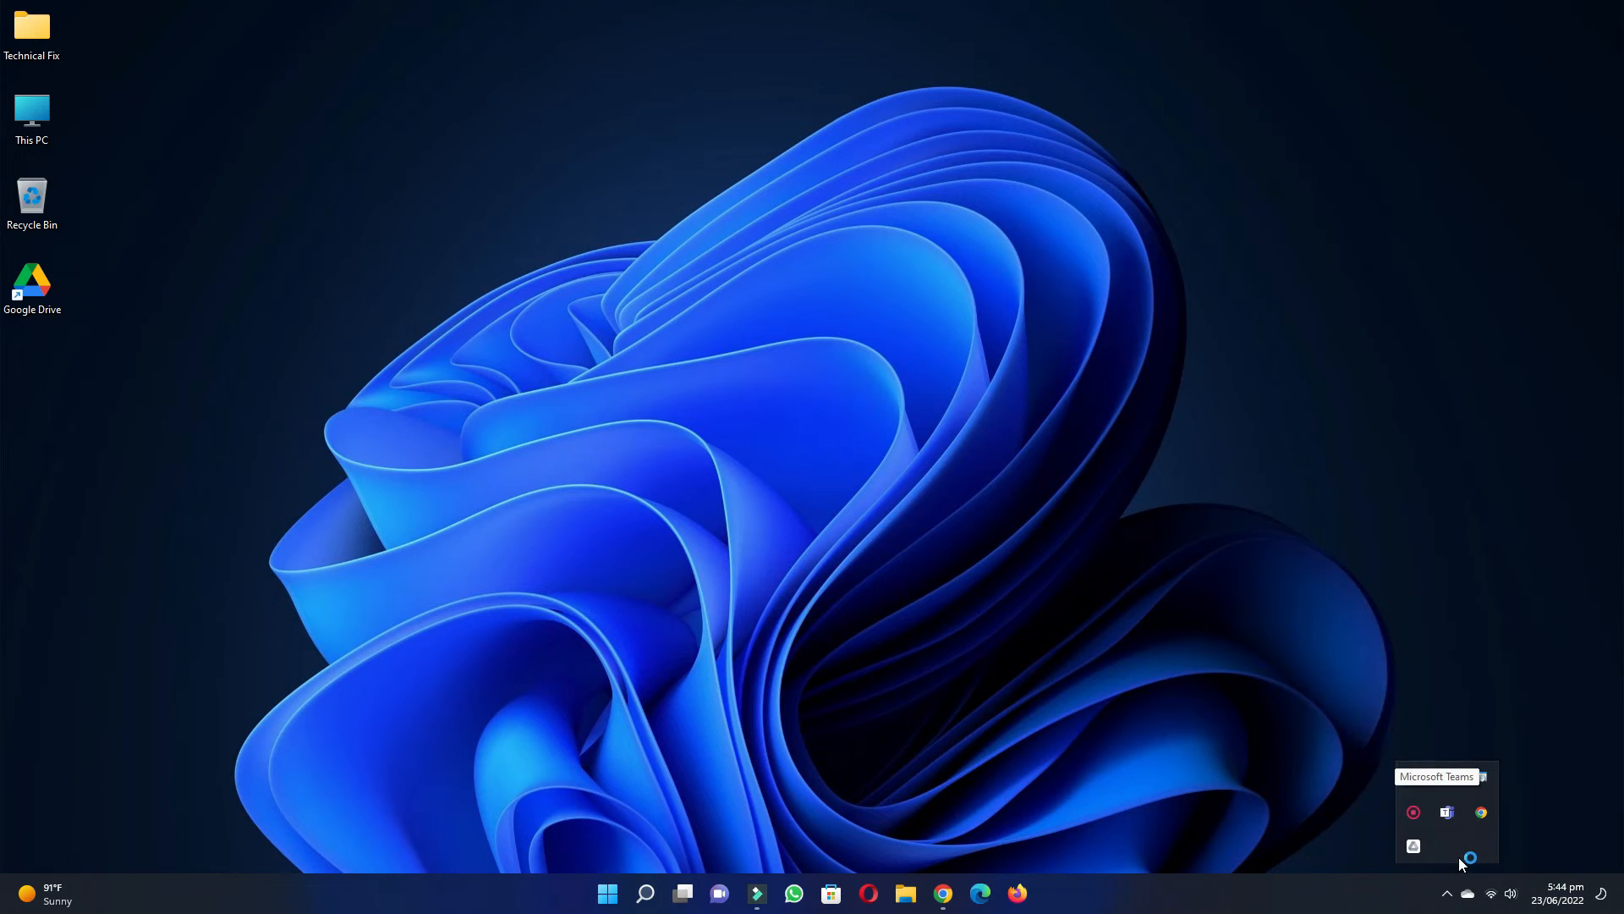
pyautogui.click(1417, 851)
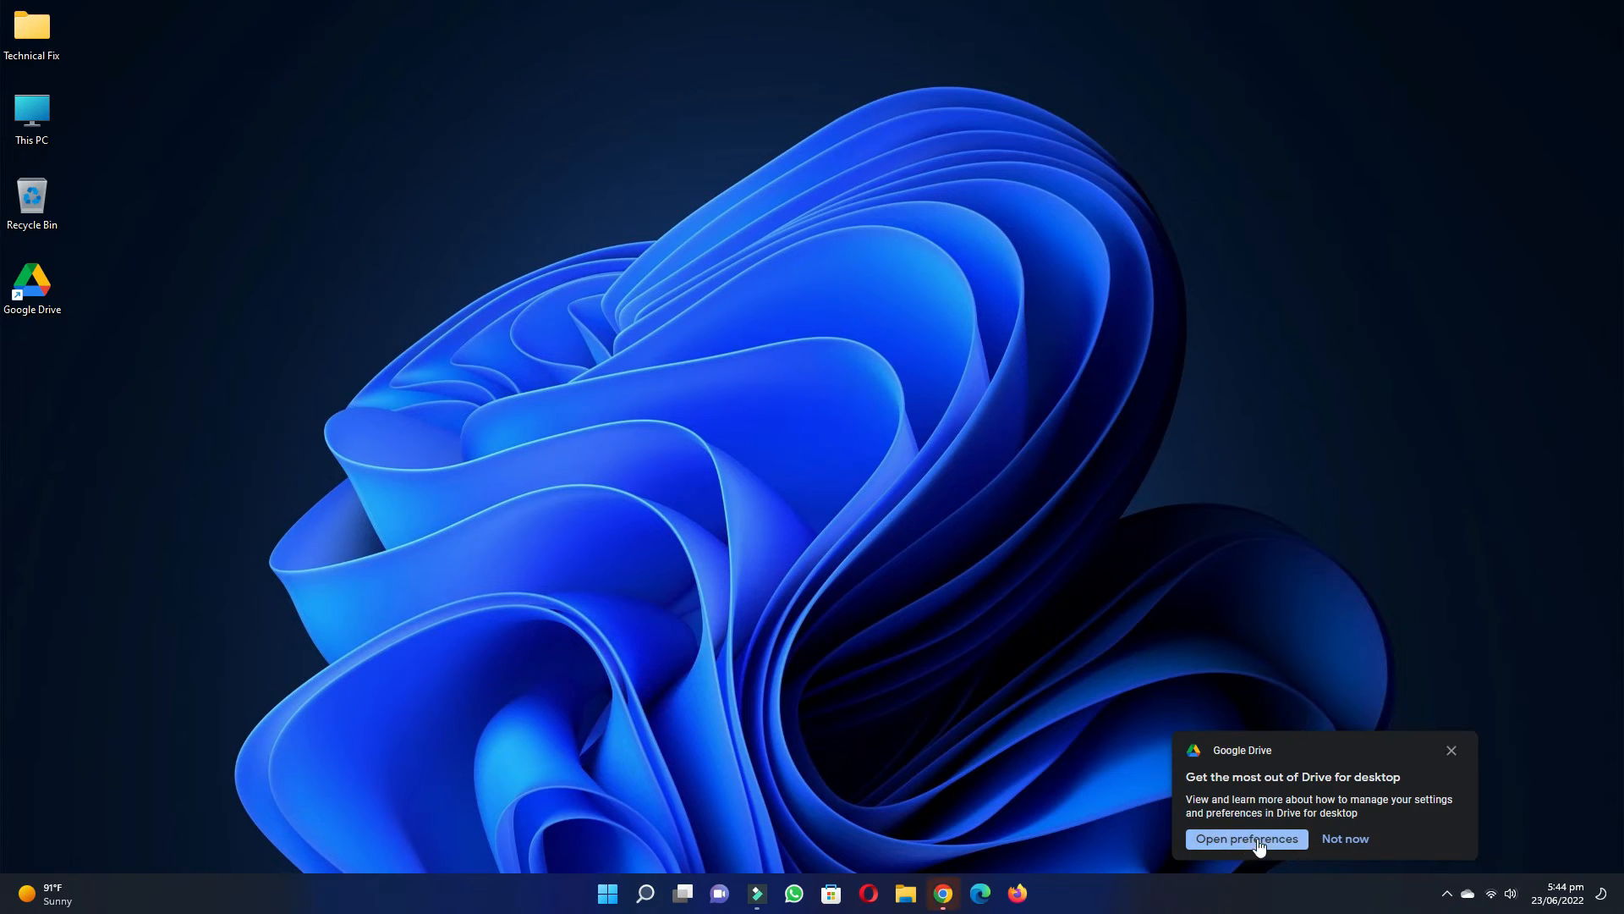
pyautogui.click(1230, 843)
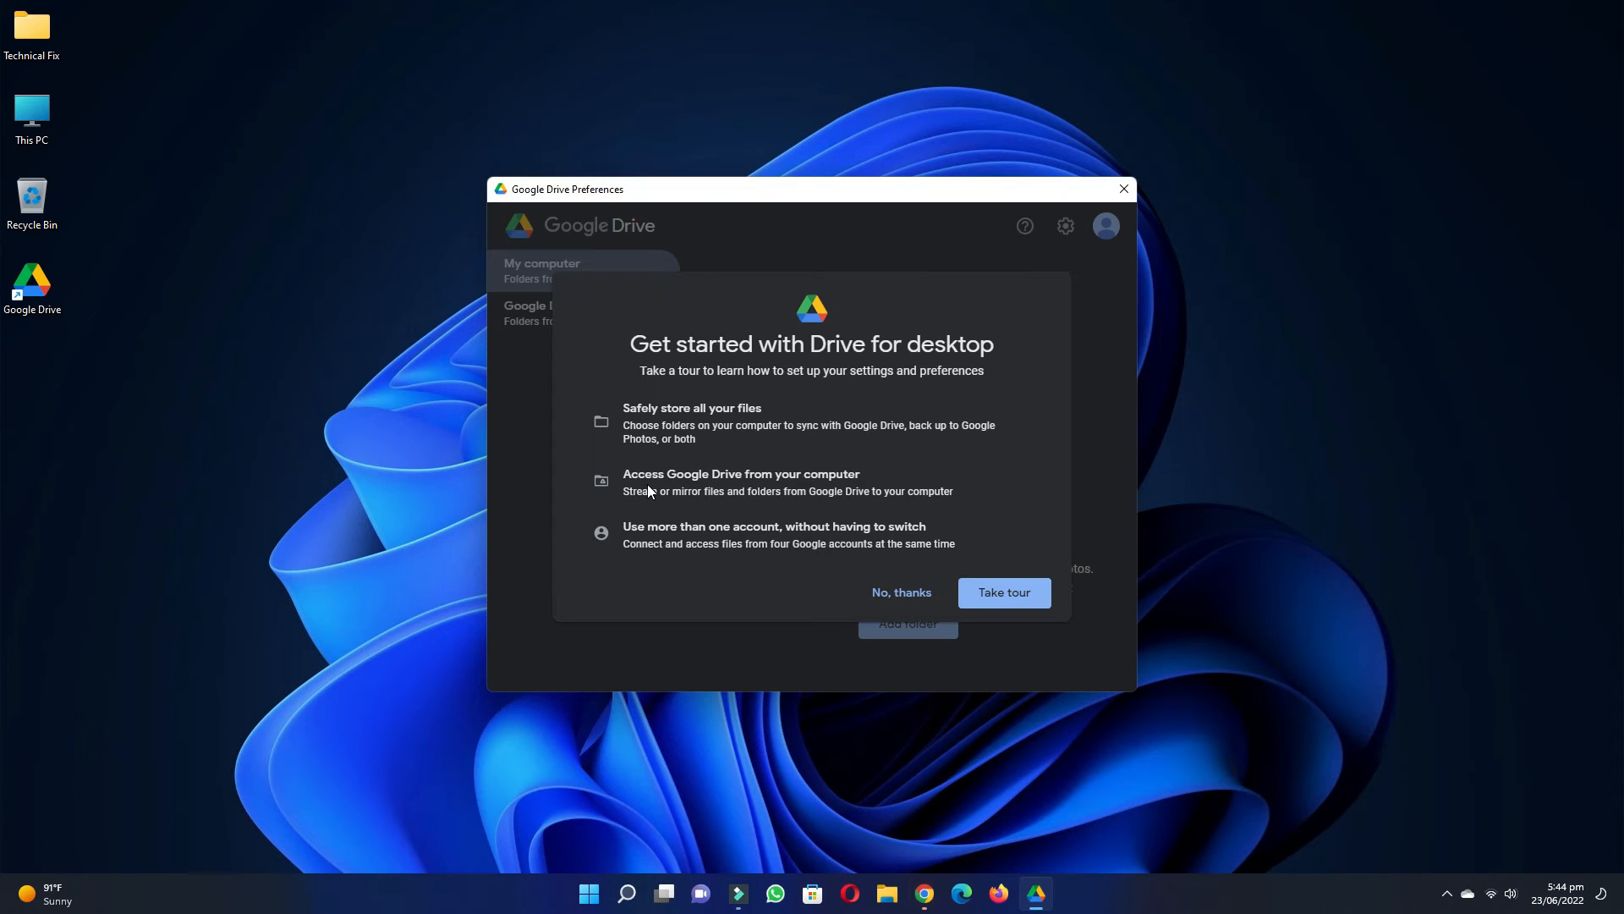
pyautogui.click(905, 593)
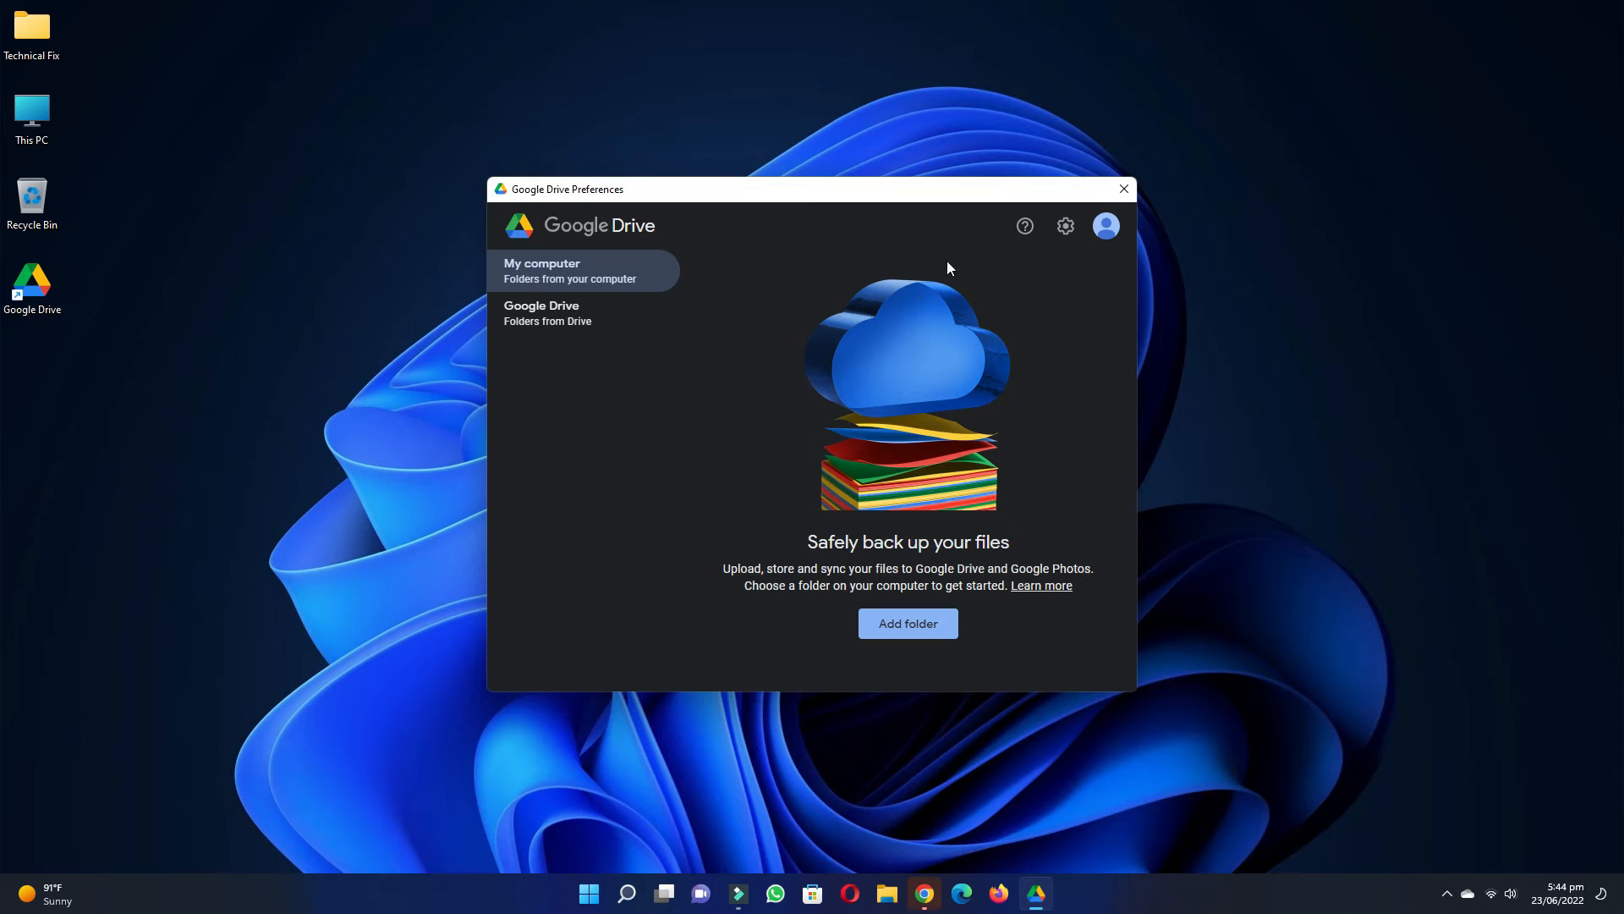
# - Set the Google Drive streaming drive letter to M in the settings and finish
pyautogui.click(1054, 222)
pyautogui.click(1054, 226)
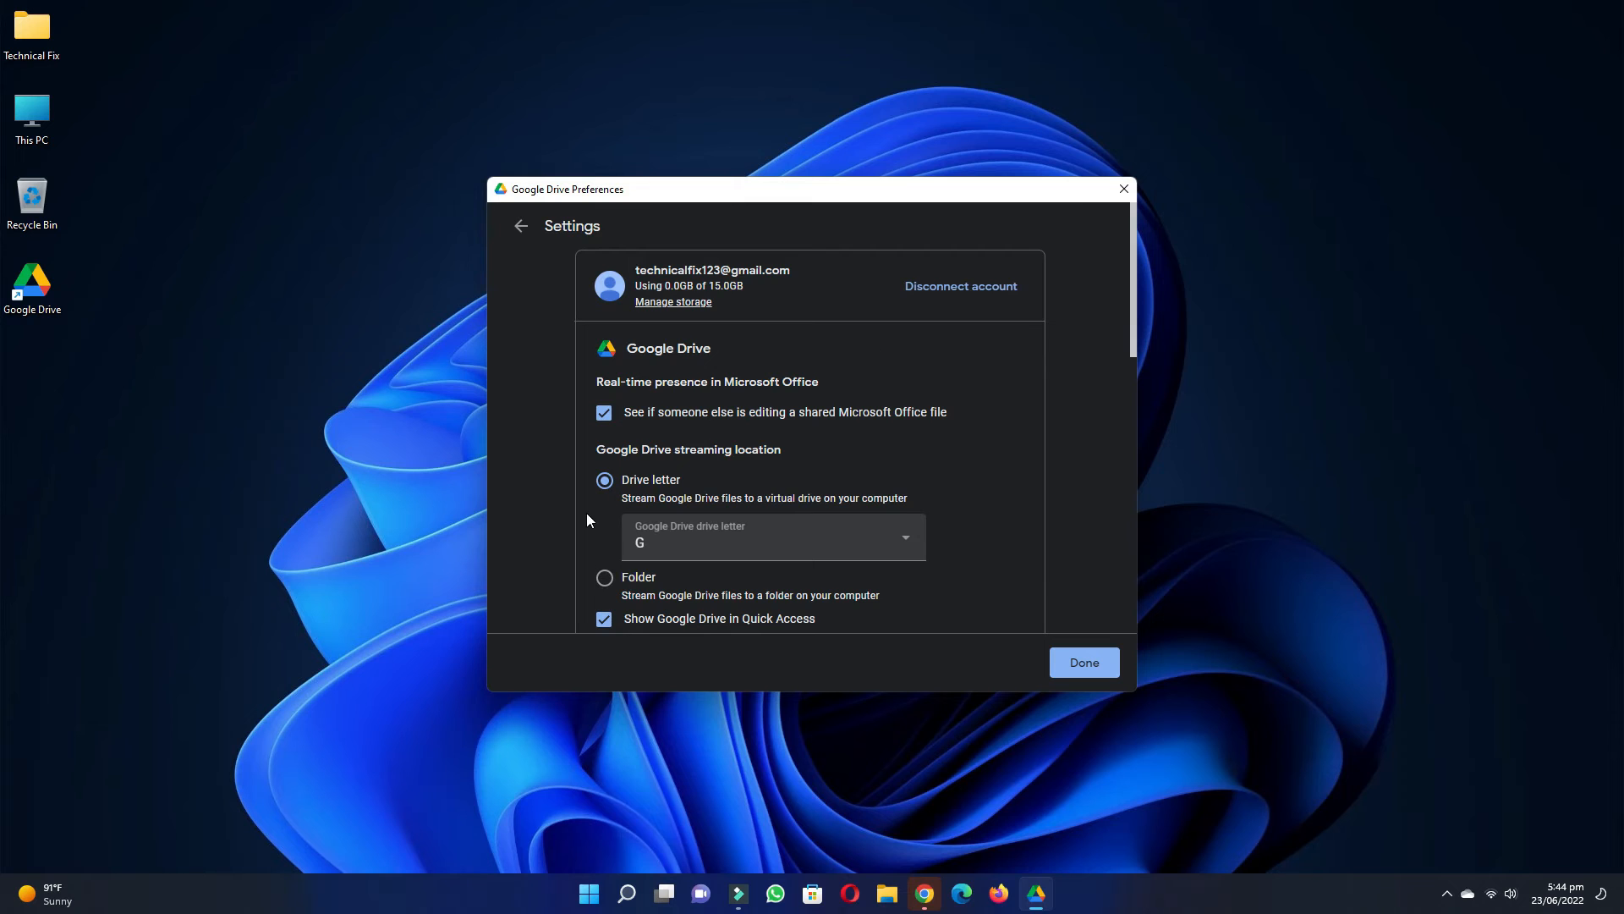
pyautogui.scroll(-2, 587, 513)
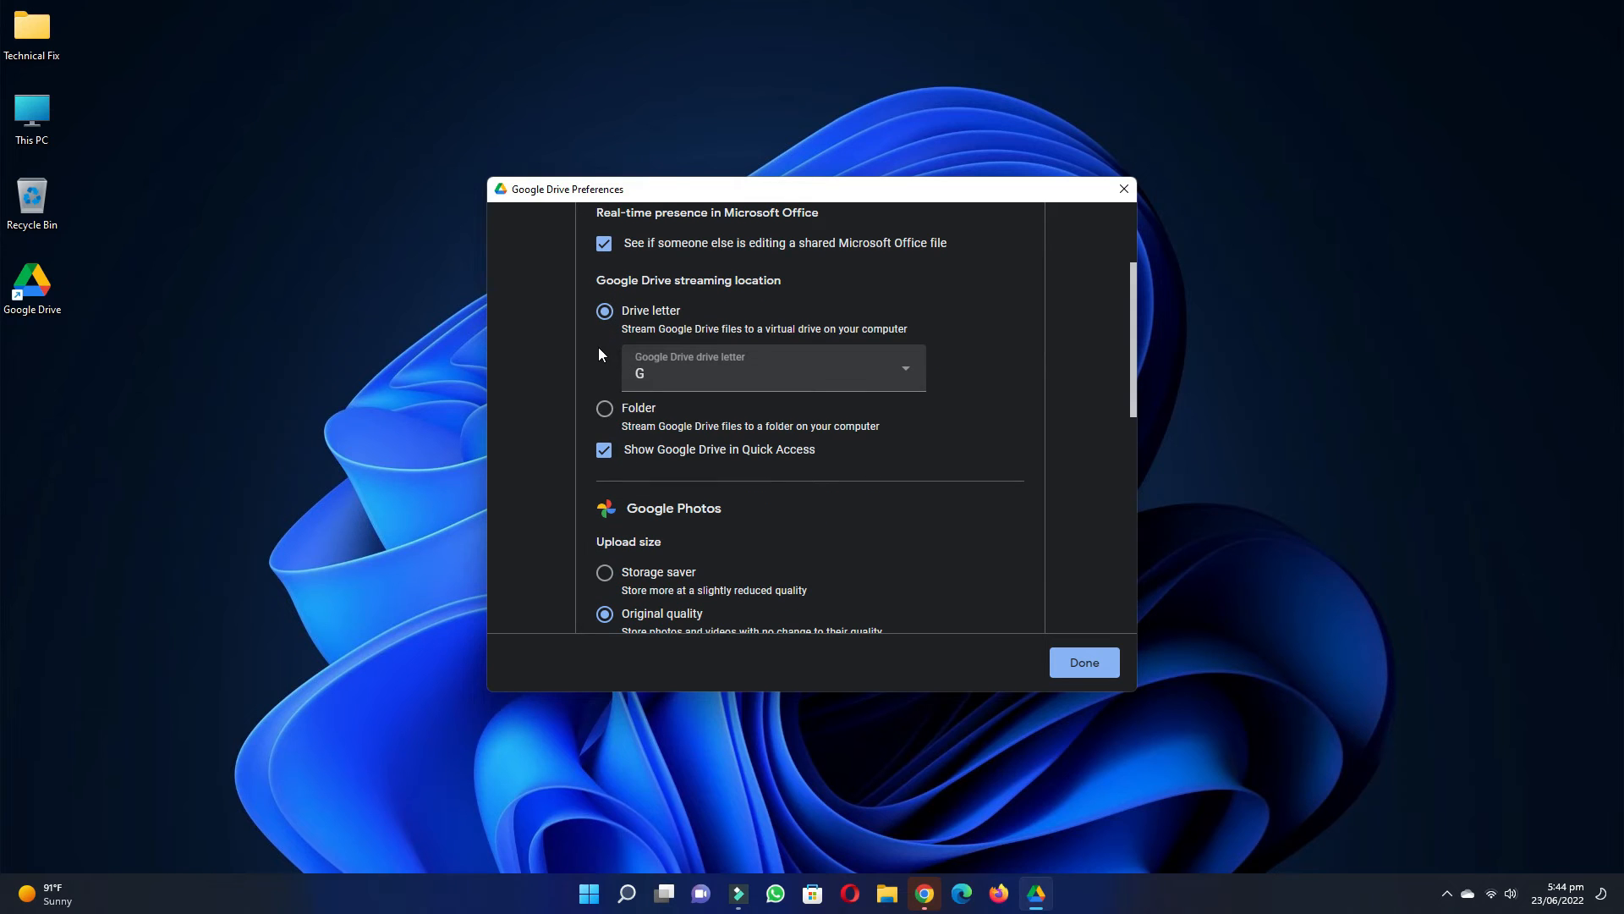
pyautogui.click(906, 373)
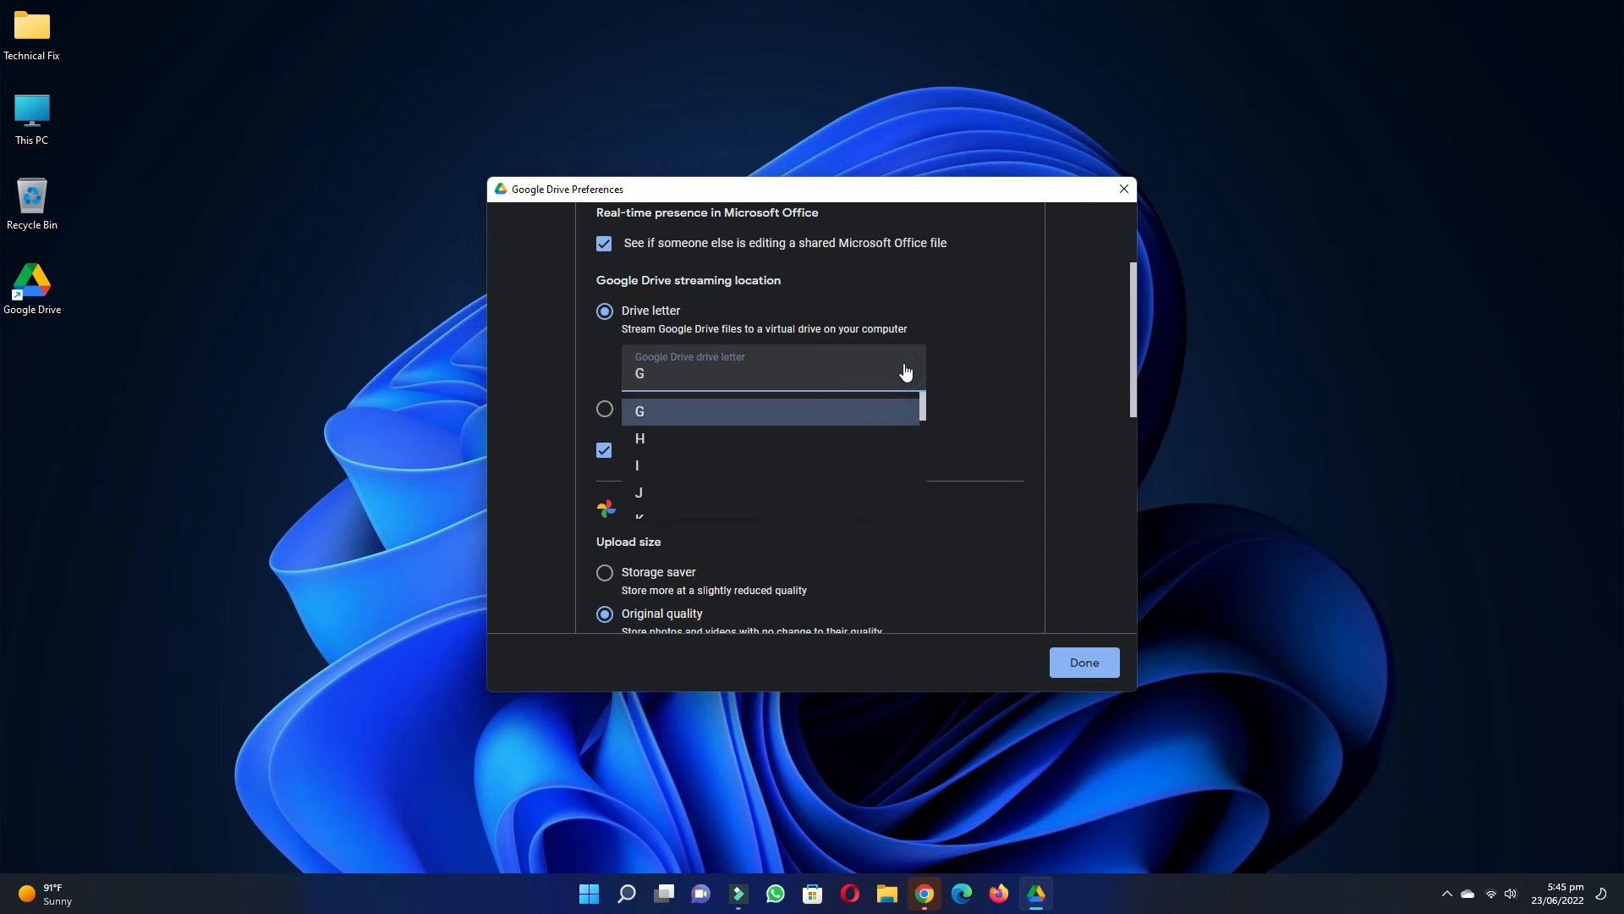
pyautogui.scroll(-2, 748, 507)
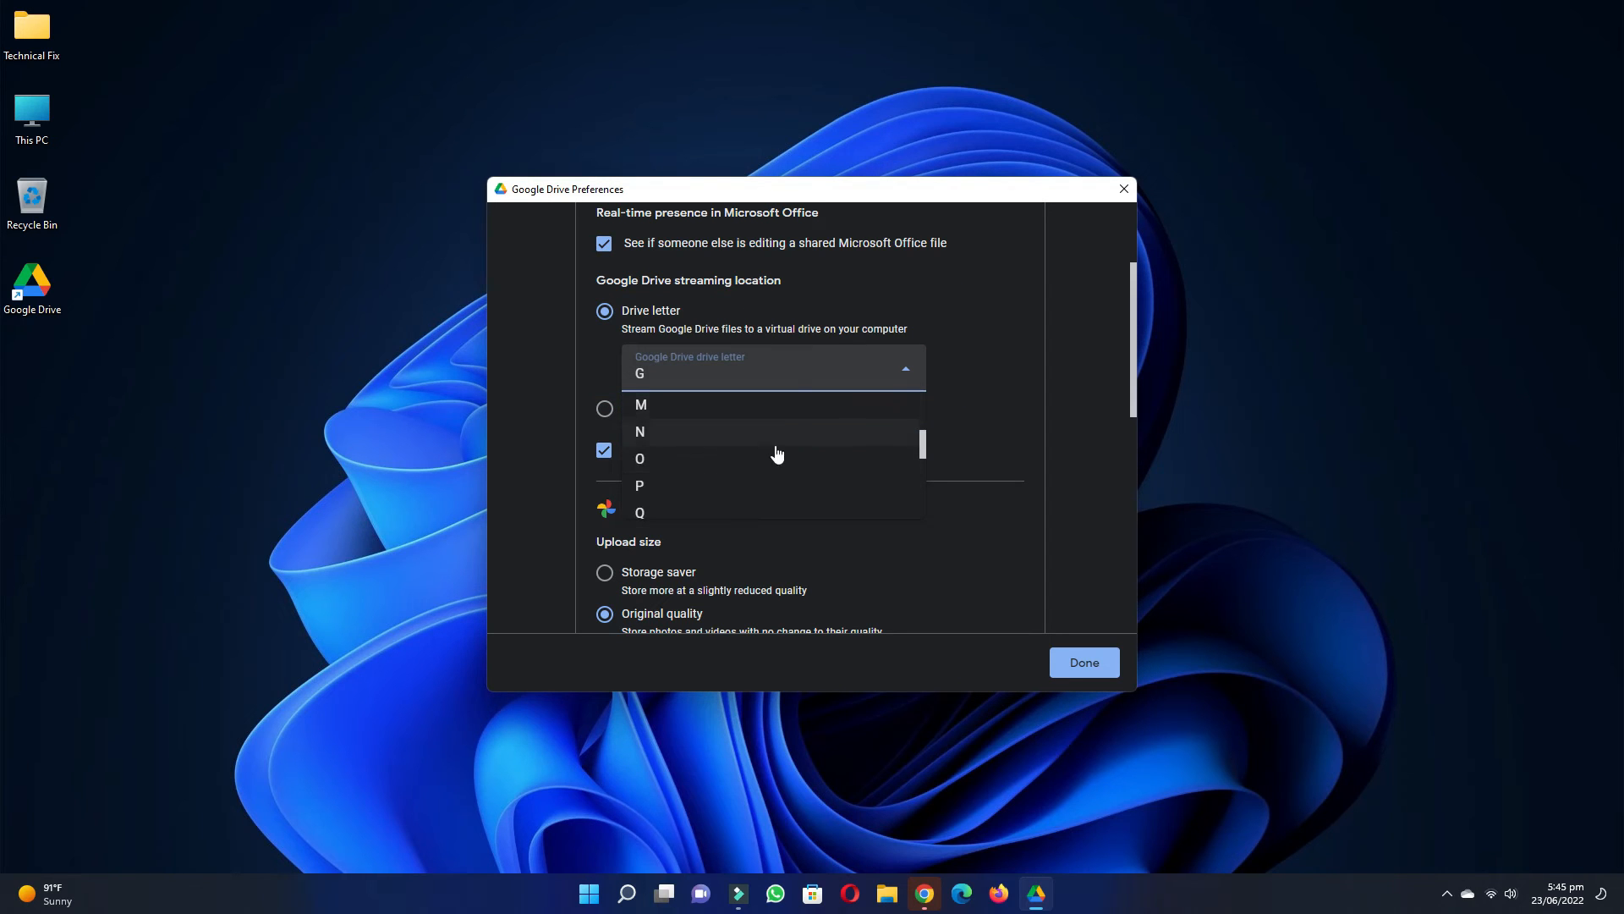
pyautogui.click(680, 410)
pyautogui.click(1087, 662)
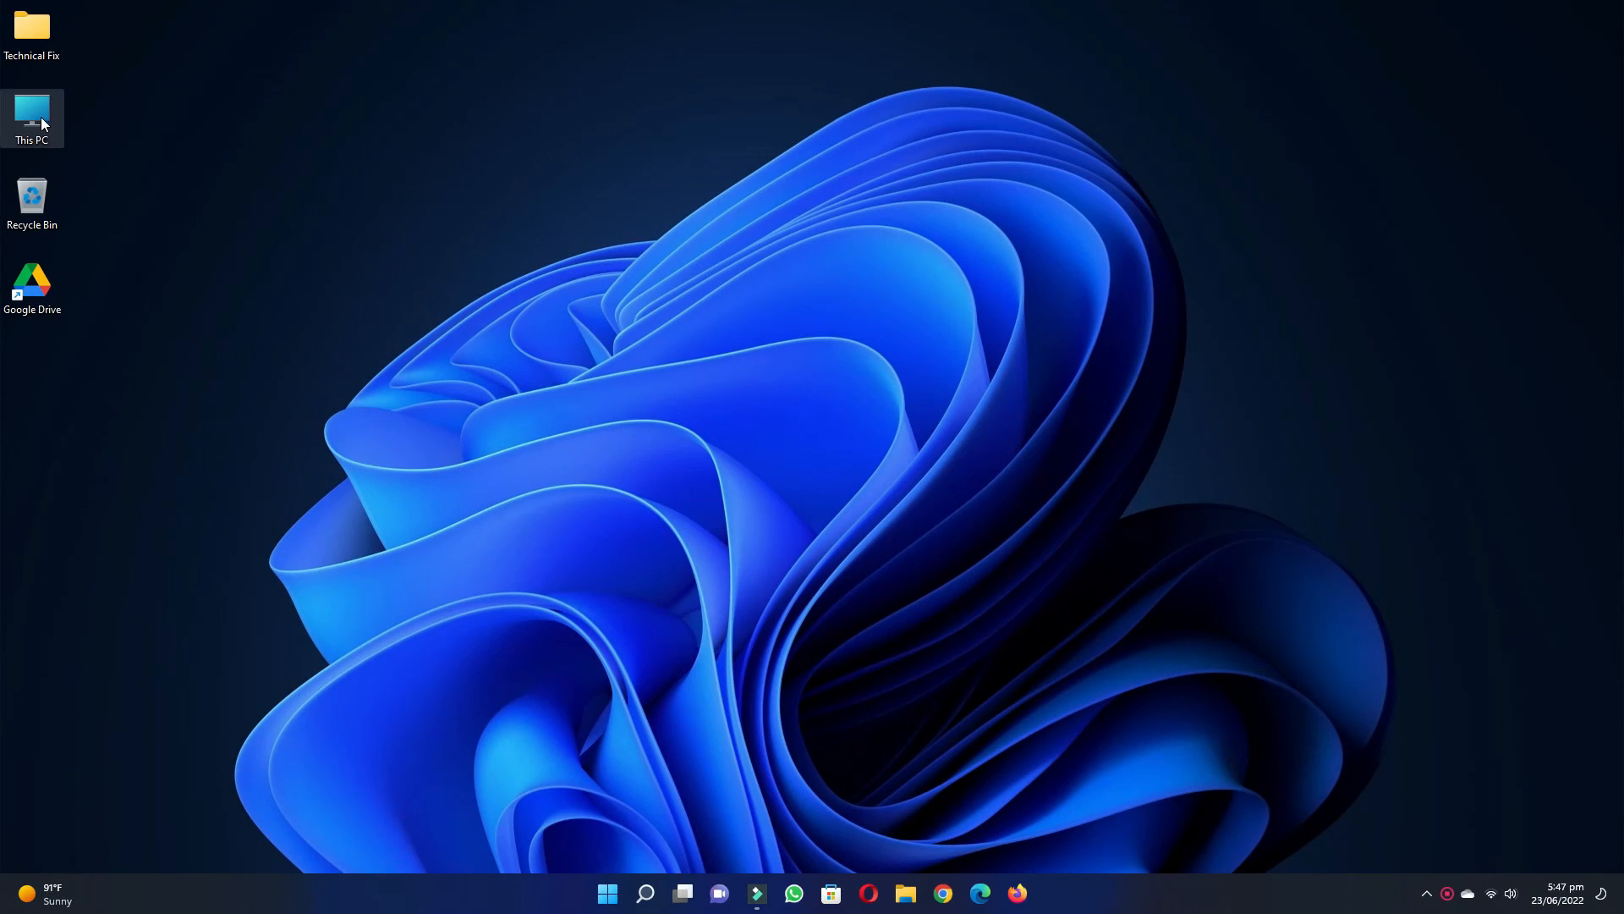
# - Open This PC in a maximized window and view the My Drive folder on the Google Drive (M:) drive
pyautogui.rightClick(40, 116)
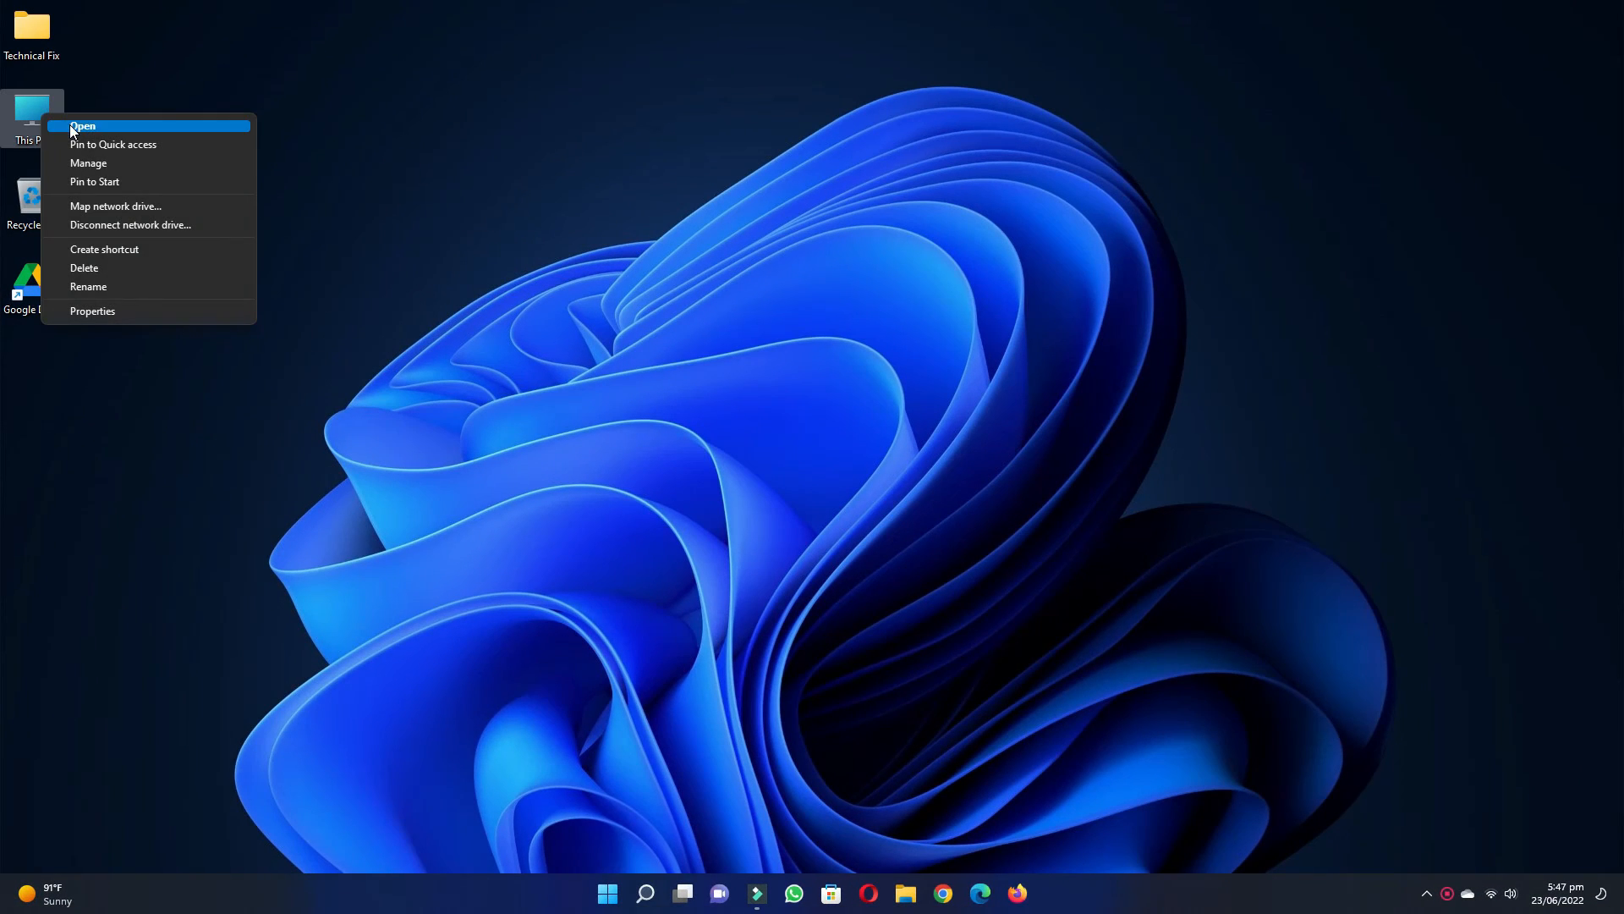
pyautogui.click(68, 124)
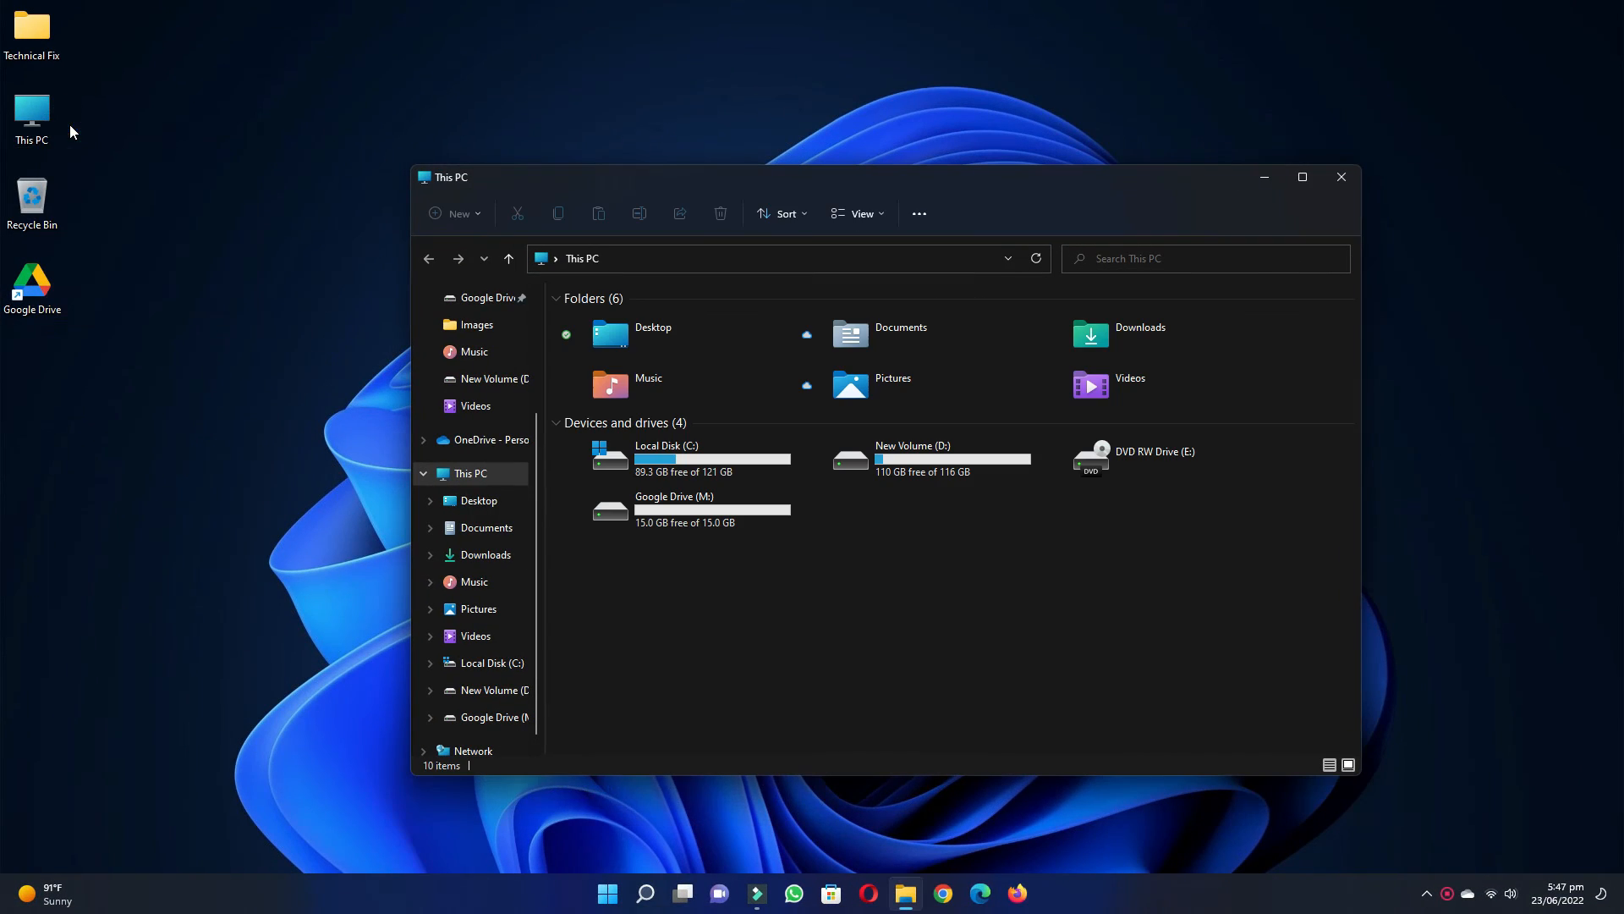
pyautogui.click(1303, 176)
pyautogui.moveTo(1165, 309)
pyautogui.mouseDown()
pyautogui.moveTo(1027, 241)
pyautogui.moveTo(877, 215)
pyautogui.moveTo(1136, 272)
pyautogui.mouseUp()
pyautogui.click(997, 345)
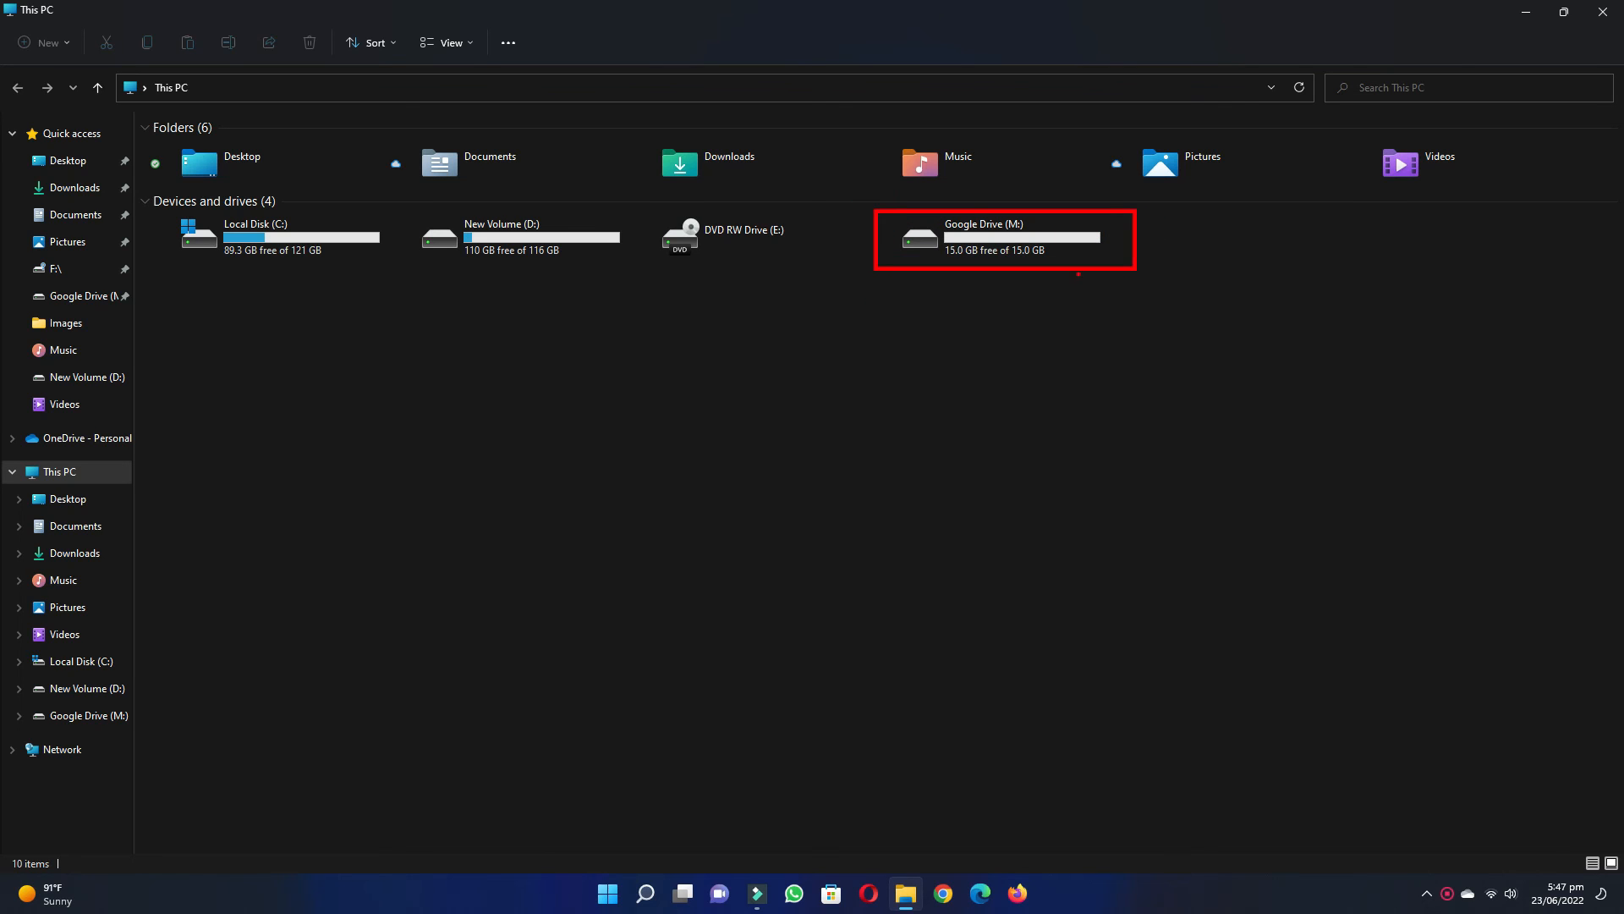
pyautogui.doubleClick(982, 237)
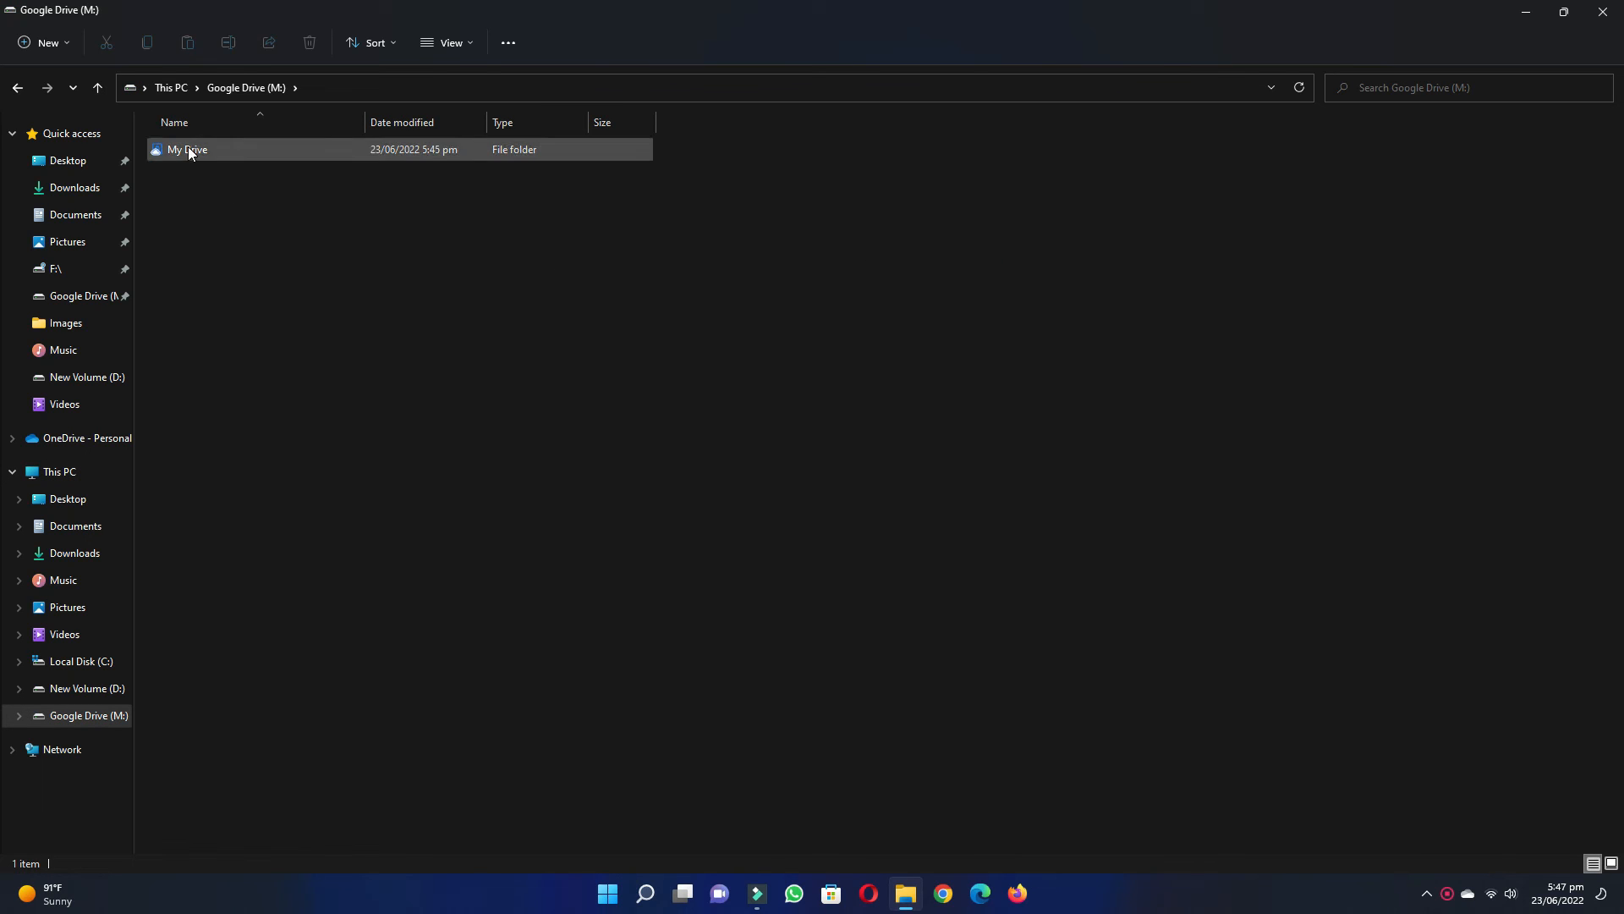
pyautogui.doubleClick(195, 154)
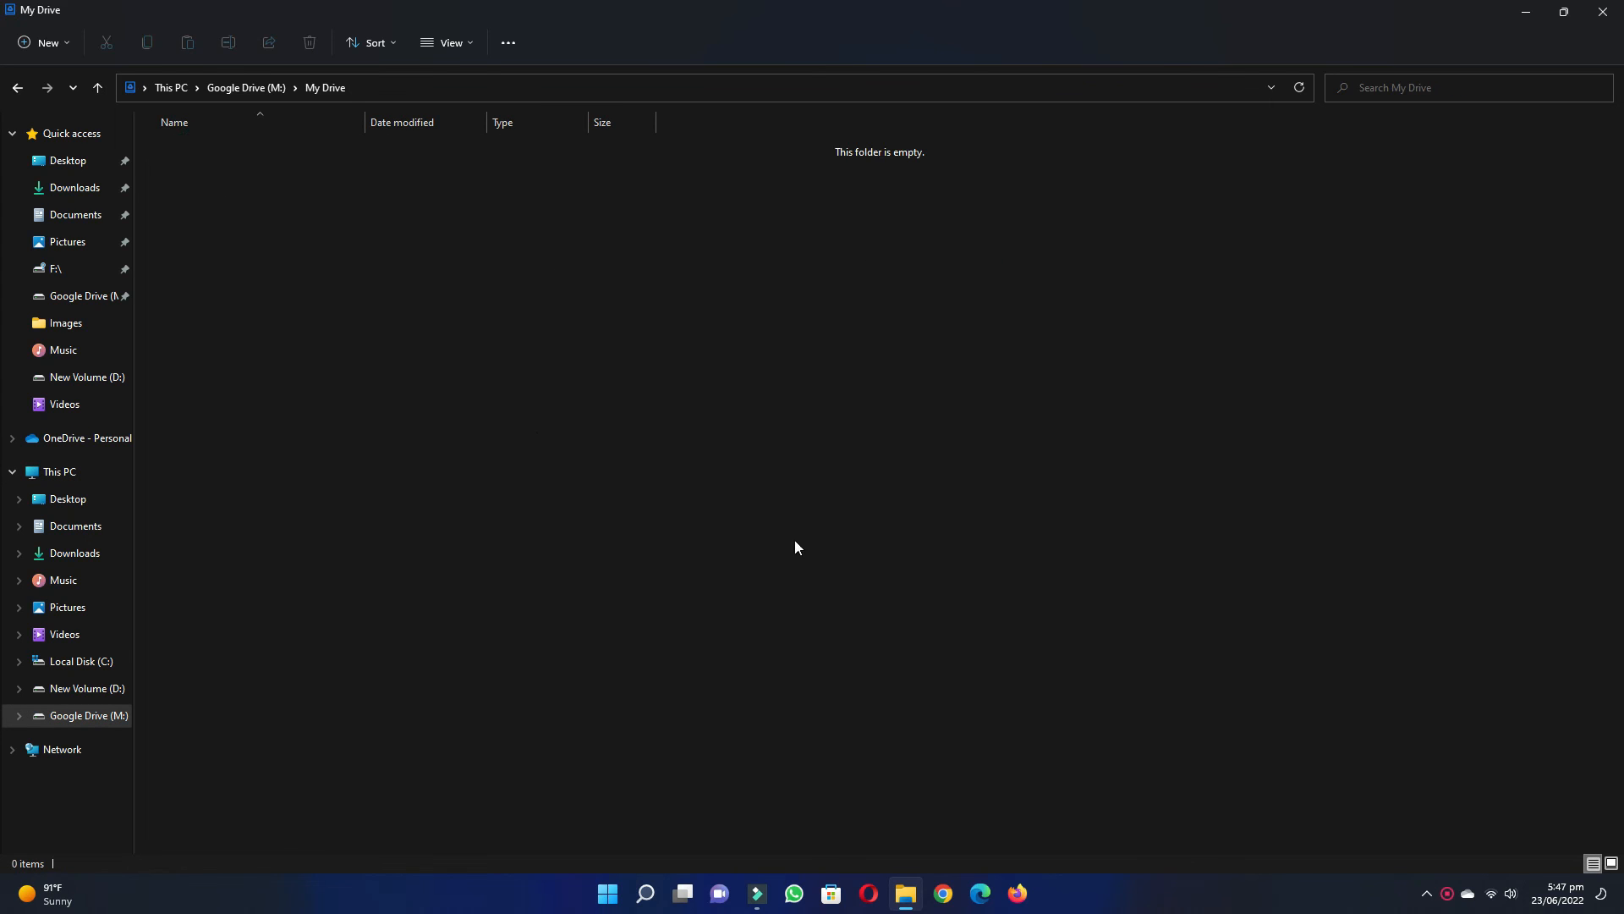
# - Return from the My Drive folder to This PC and close the File Explorer window
pyautogui.rightClick(935, 464)
pyautogui.click(772, 448)
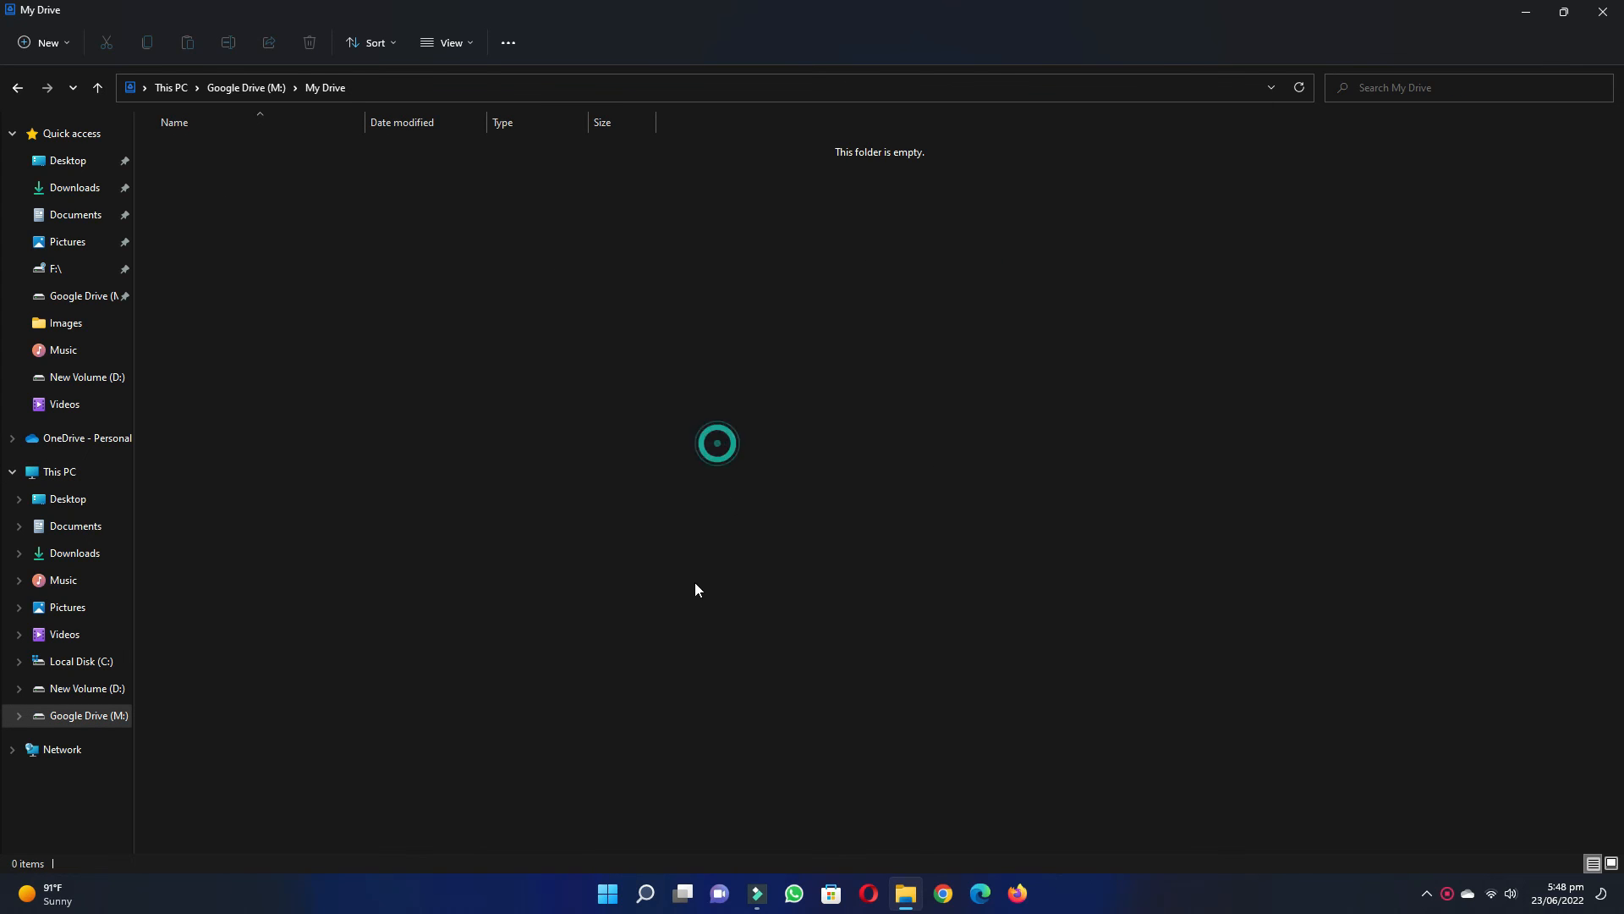
pyautogui.click(17, 89)
pyautogui.click(17, 89)
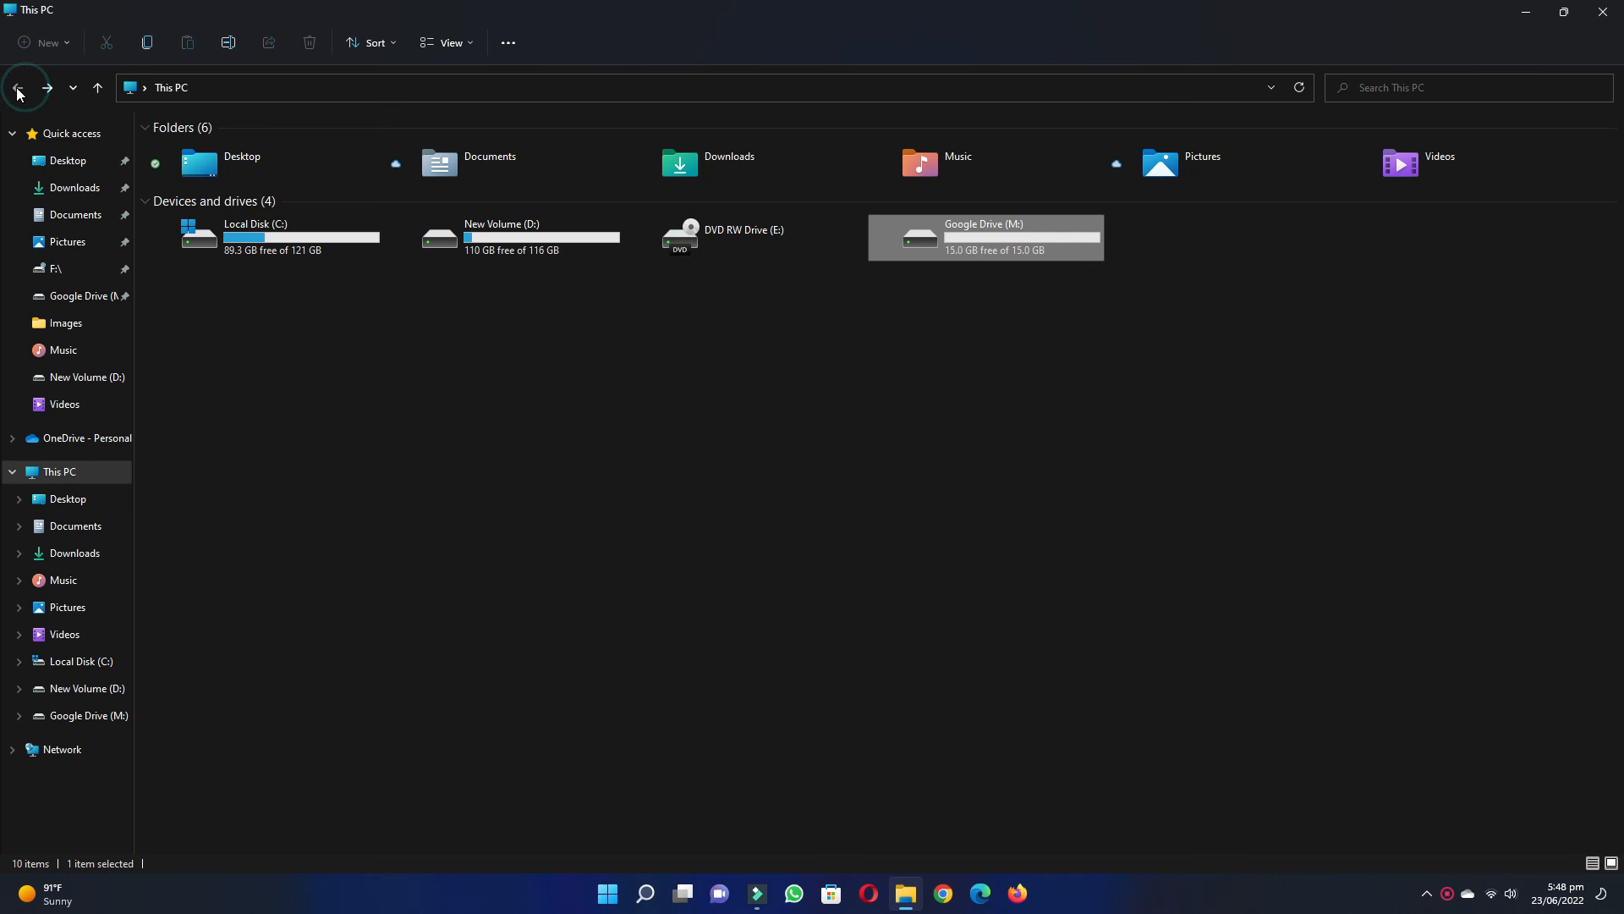
pyautogui.click(663, 447)
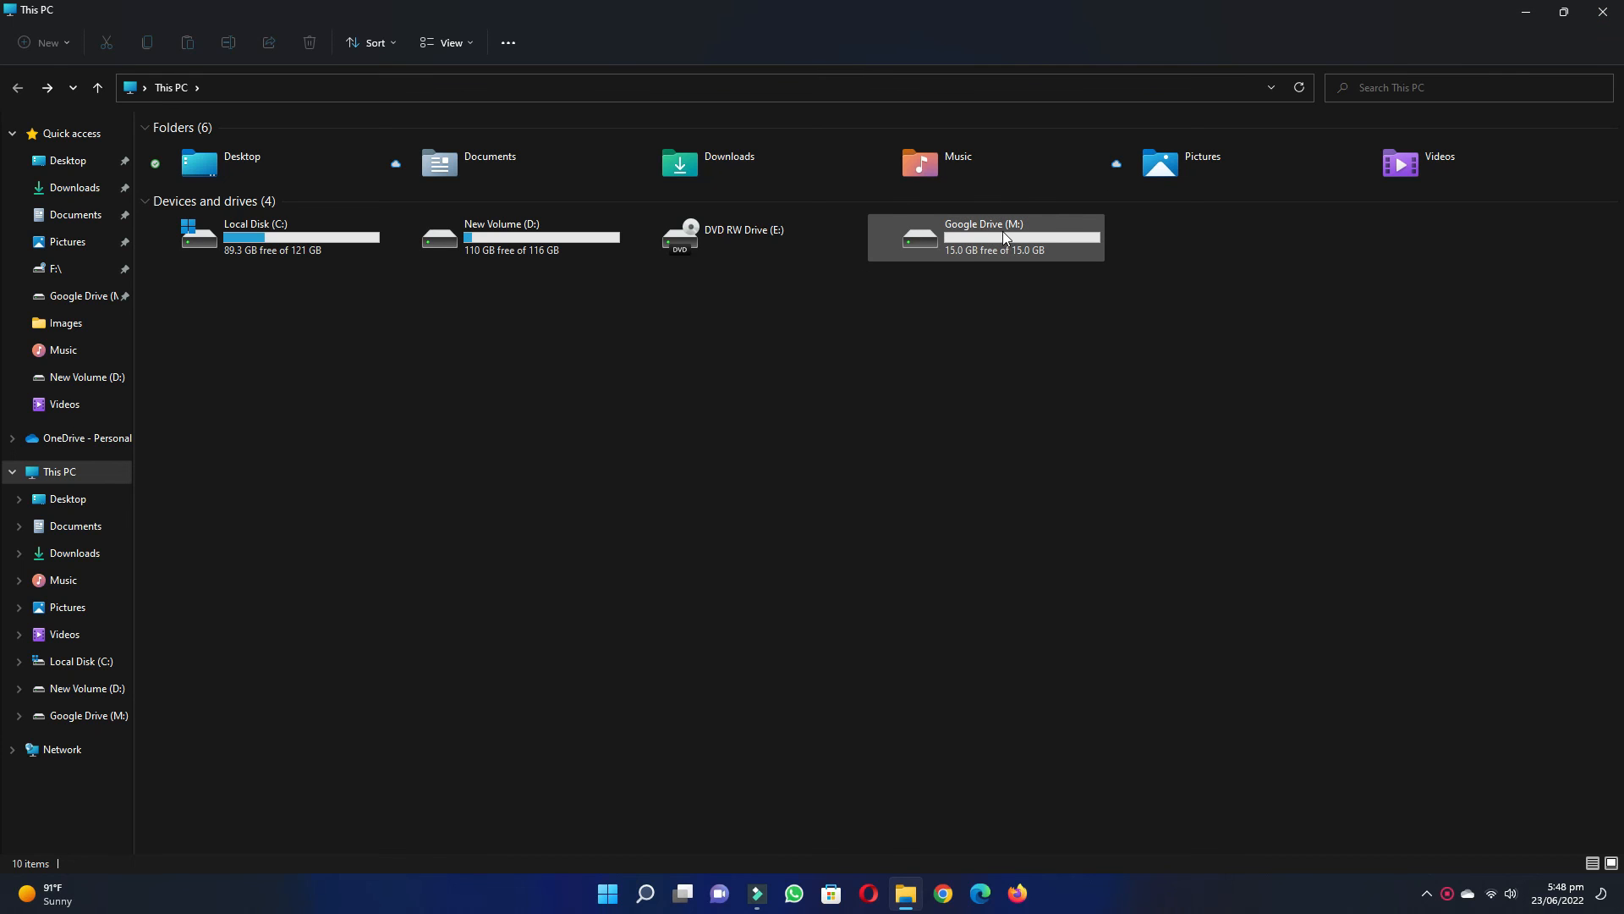
pyautogui.click(1603, 11)
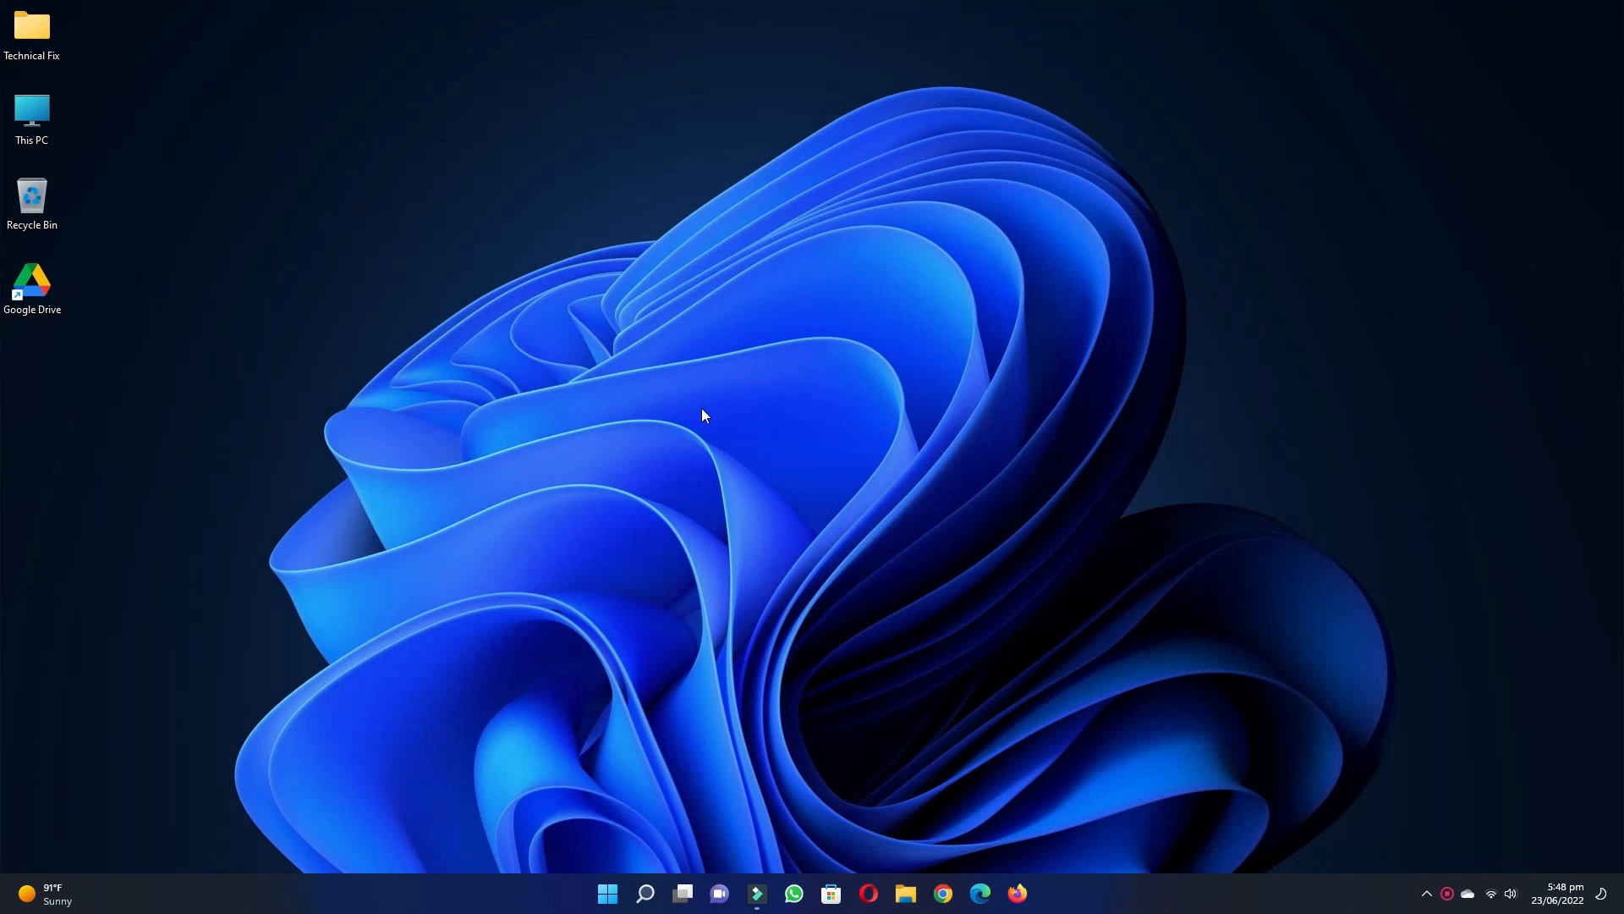